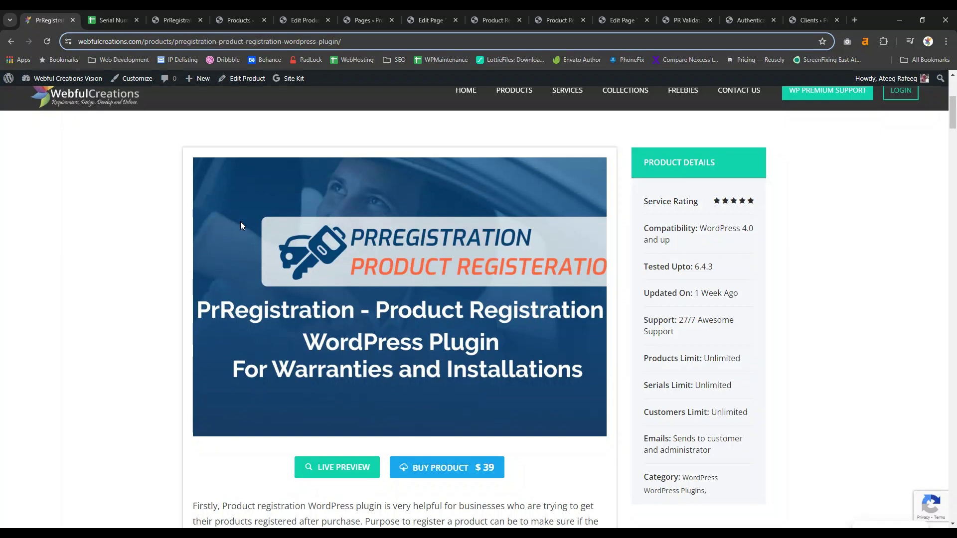
Bring up the Serial Numbers Google Sheets spreadsheet listing serial codes per product column.
click(107, 20)
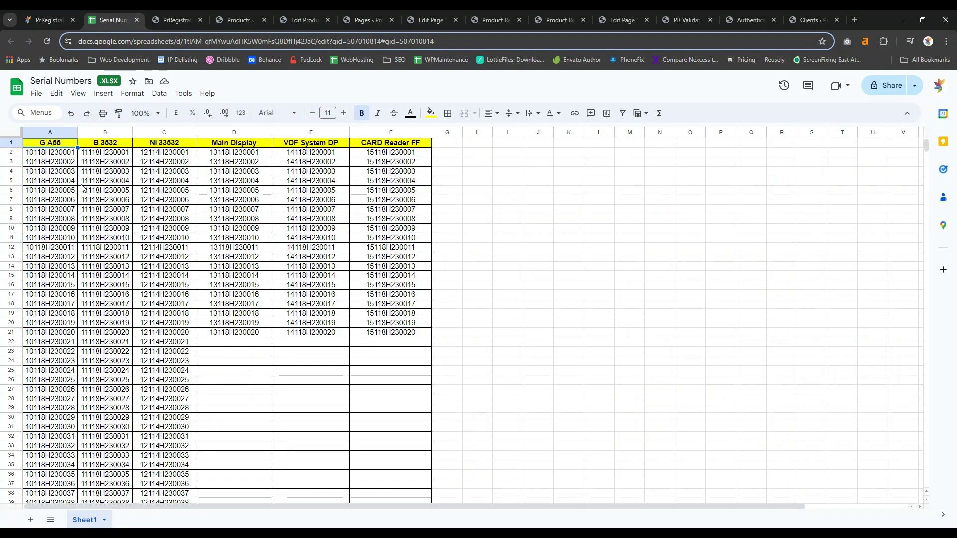
Select the first G A55 serial numbers and the whole G A55 column.
click(11, 143)
click(67, 154)
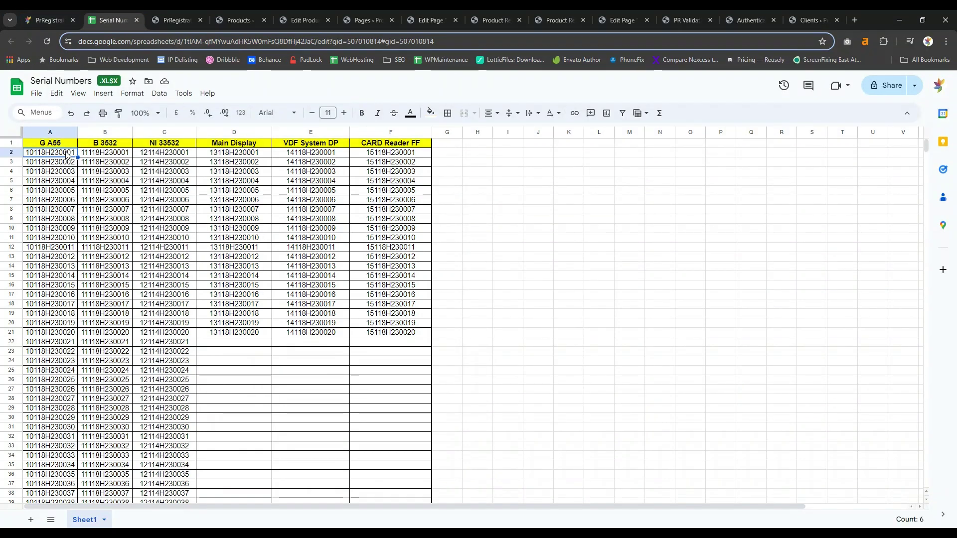
click(58, 132)
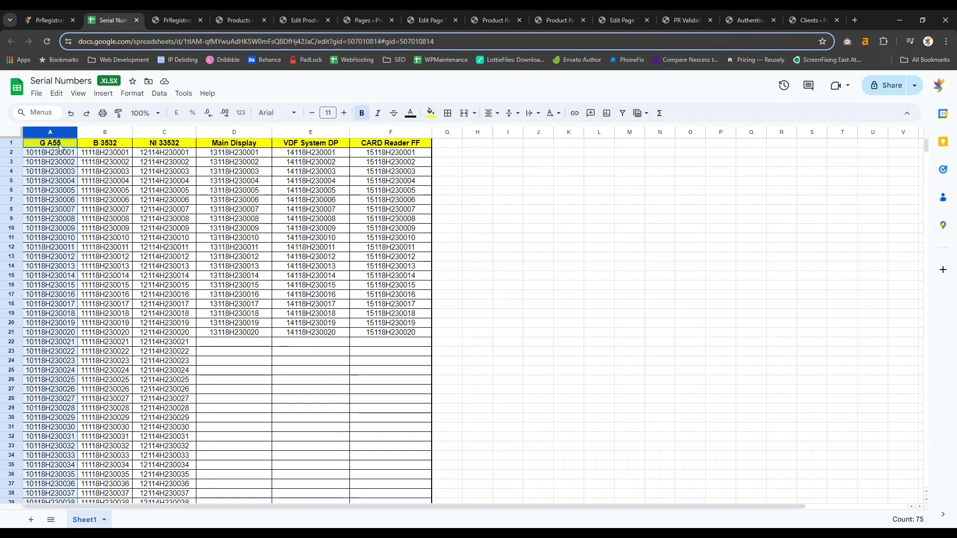
click(59, 145)
click(60, 155)
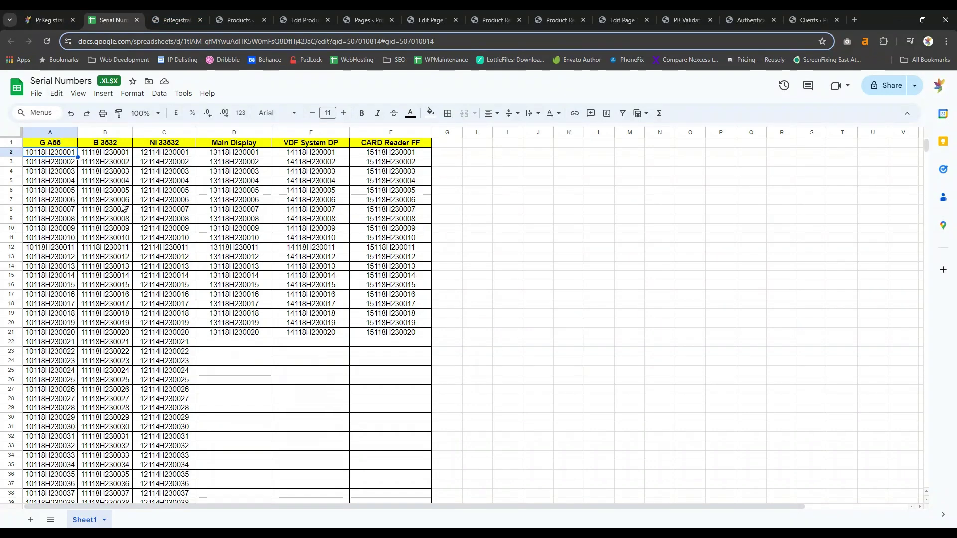
Look at the sheet's CSV download options, then return to the PrRegistration CSV Import page.
click(36, 93)
mouse_move(144, 232)
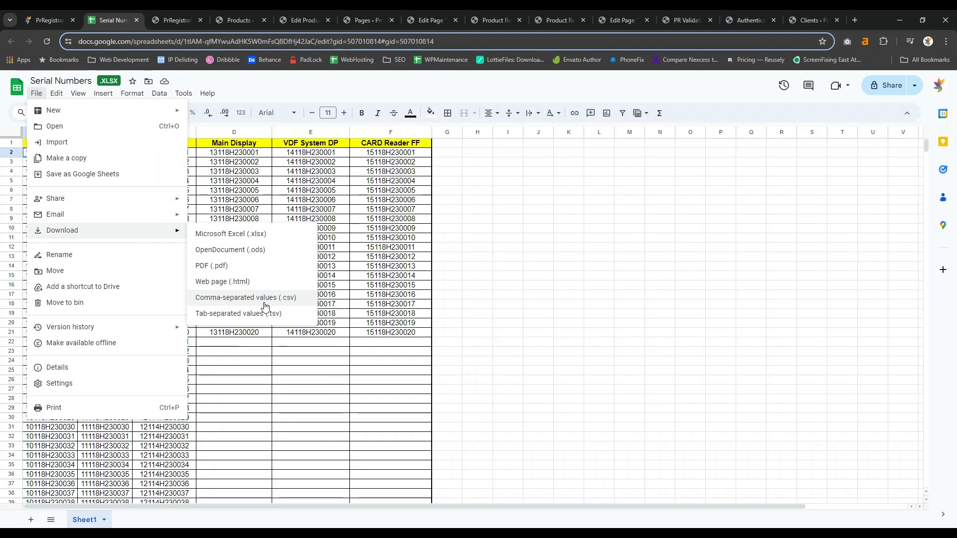
click(175, 20)
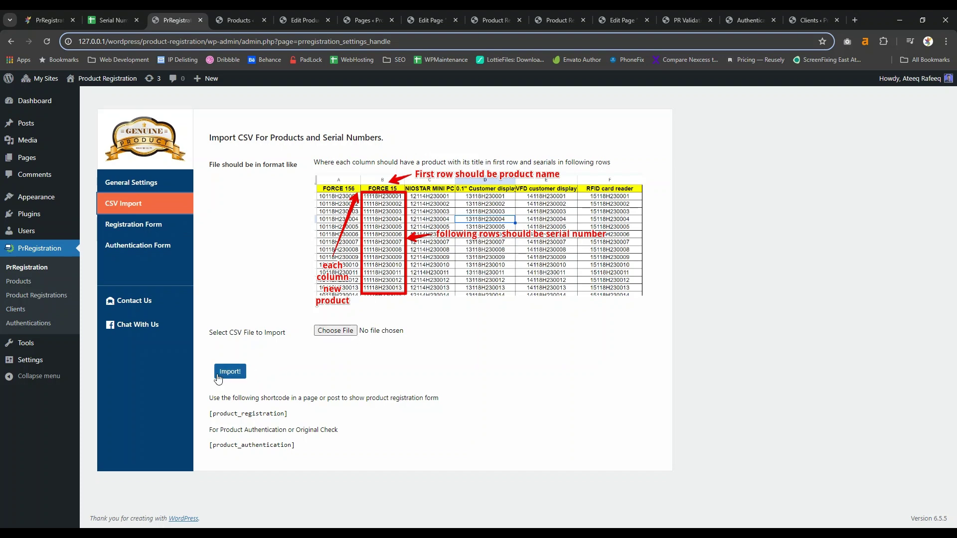
Open the FORCE 15 product from the WordPress products list.
click(239, 21)
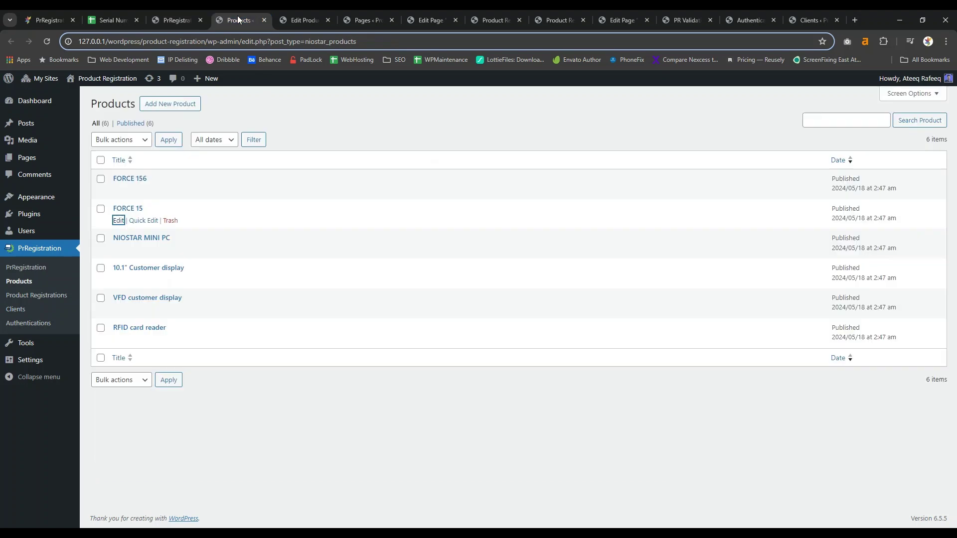
click(370, 397)
click(128, 208)
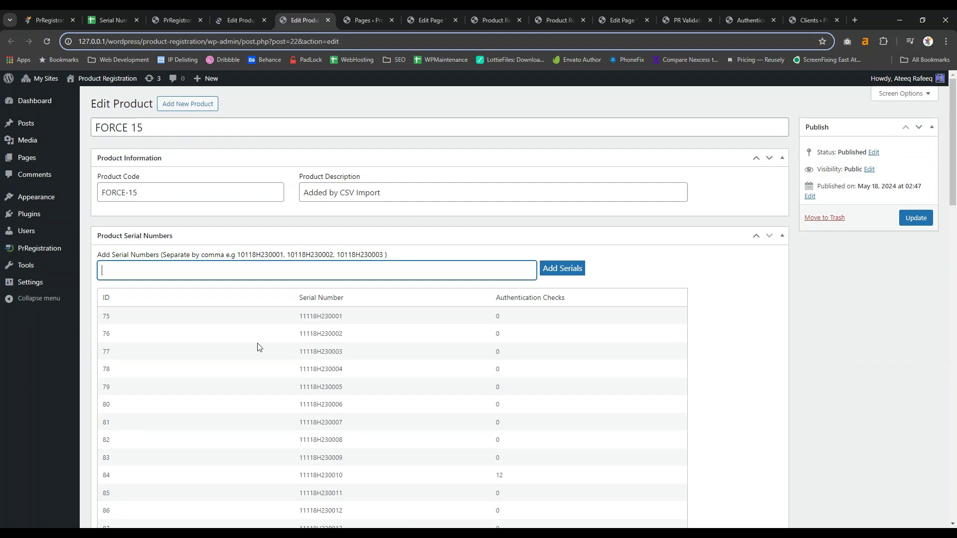
Review FORCE 15's serial table, highlighting the 12 authentication checks for 11118H230010.
scroll(430, 304, down, 3)
scroll(429, 304, down, 6)
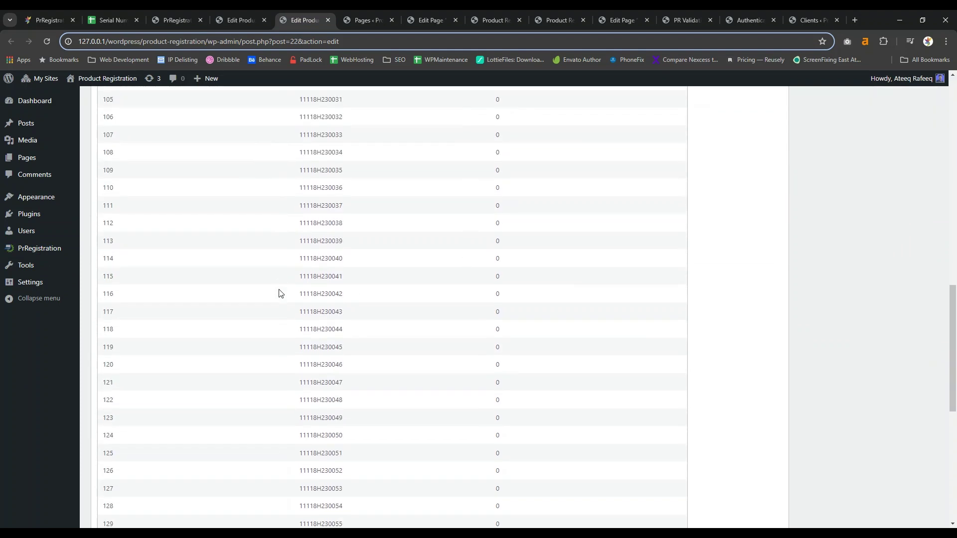
scroll(284, 293, up, 9)
scroll(498, 319, down, 1)
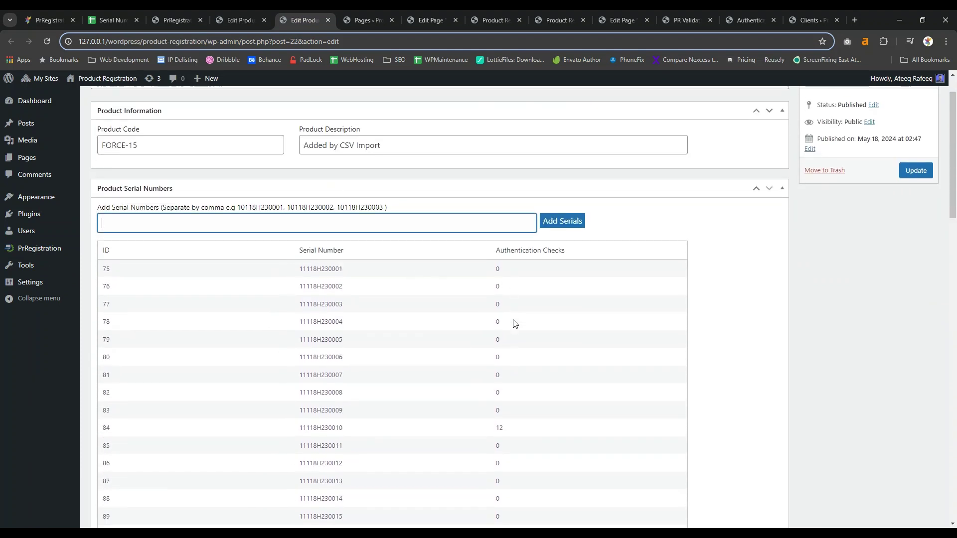
drag(504, 247, 555, 245)
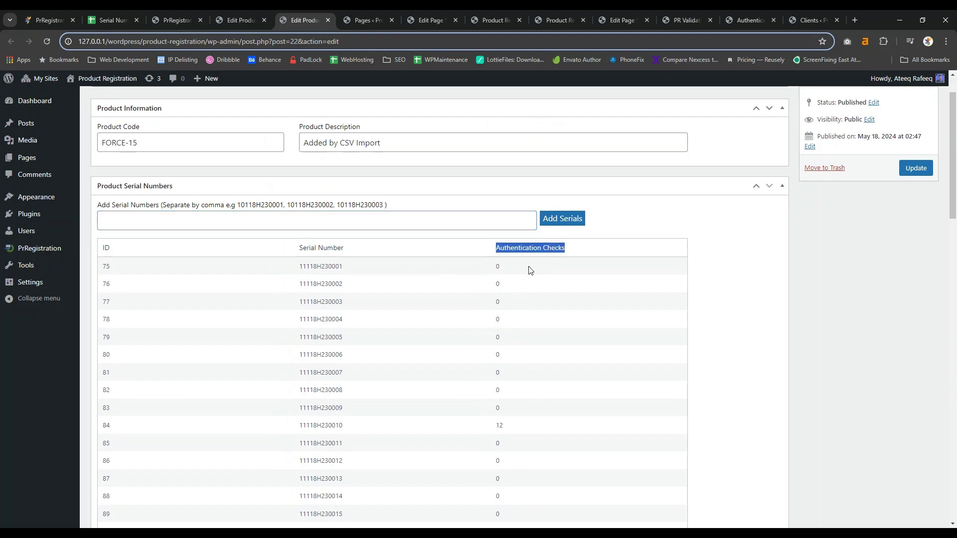
click(499, 266)
triple_click(499, 284)
click(500, 284)
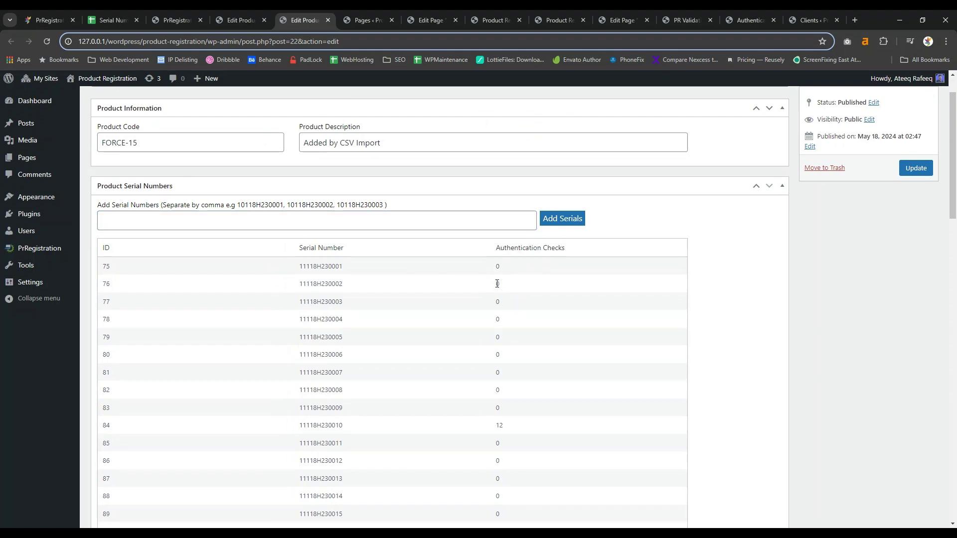
double_click(500, 425)
scroll(543, 430, down, 4)
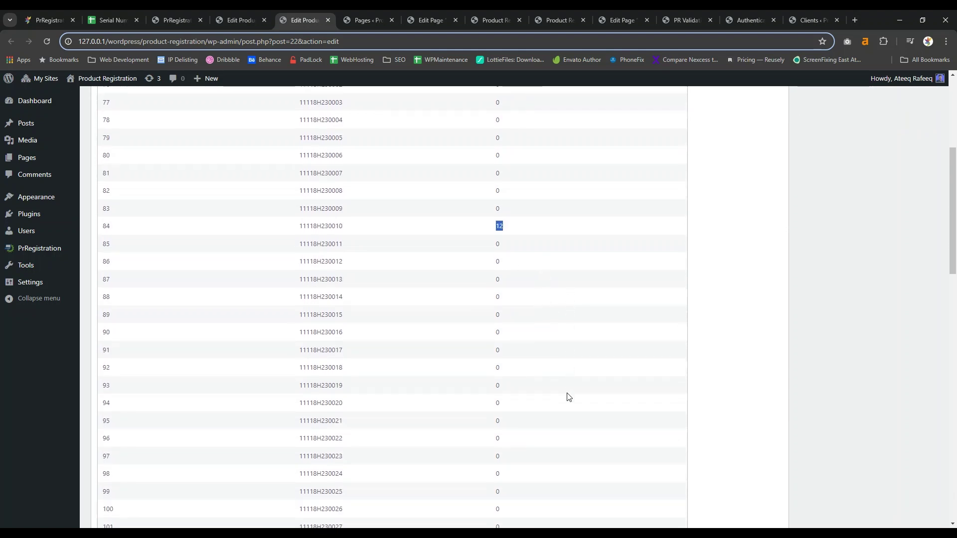
scroll(518, 298, up, 4)
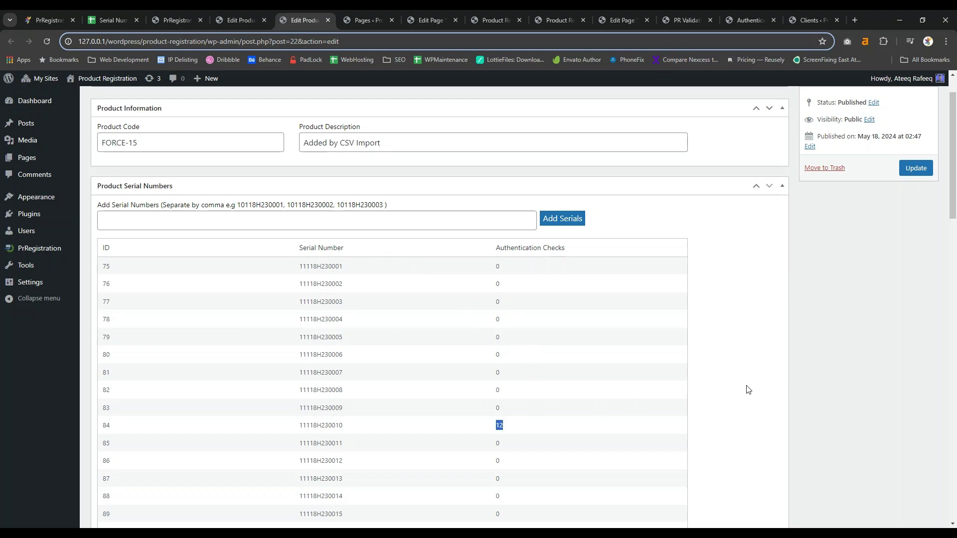
Paste the comma-separated serial list into FORCE 15's Add Serial Numbers field, leaving it unsubmitted.
click(354, 224)
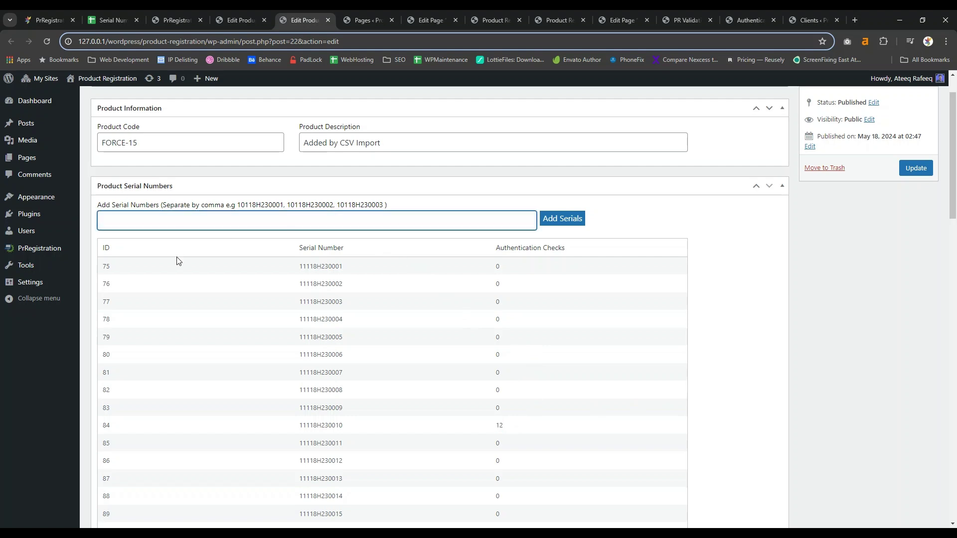
key(ctrl+v)
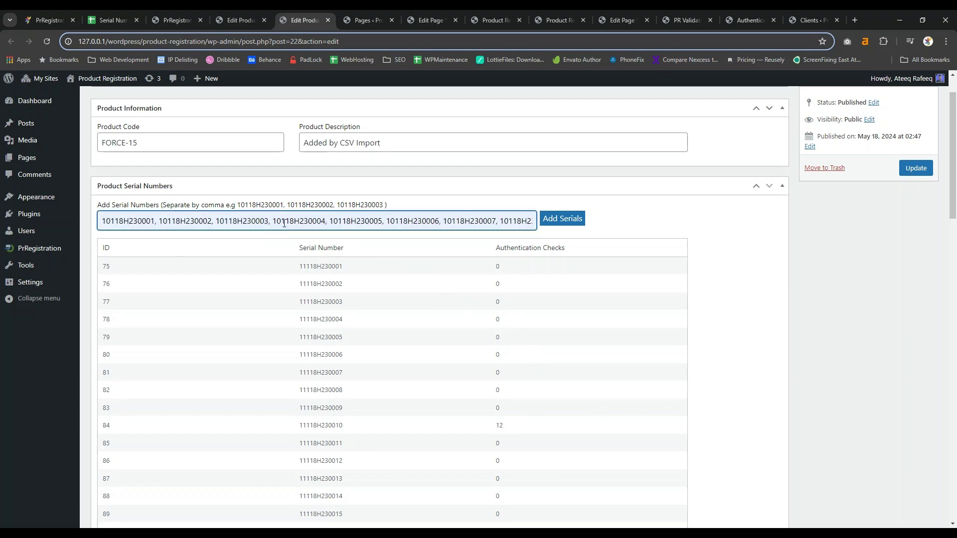
key(ctrl+a)
key(ctrl+c)
key(BackSpace)
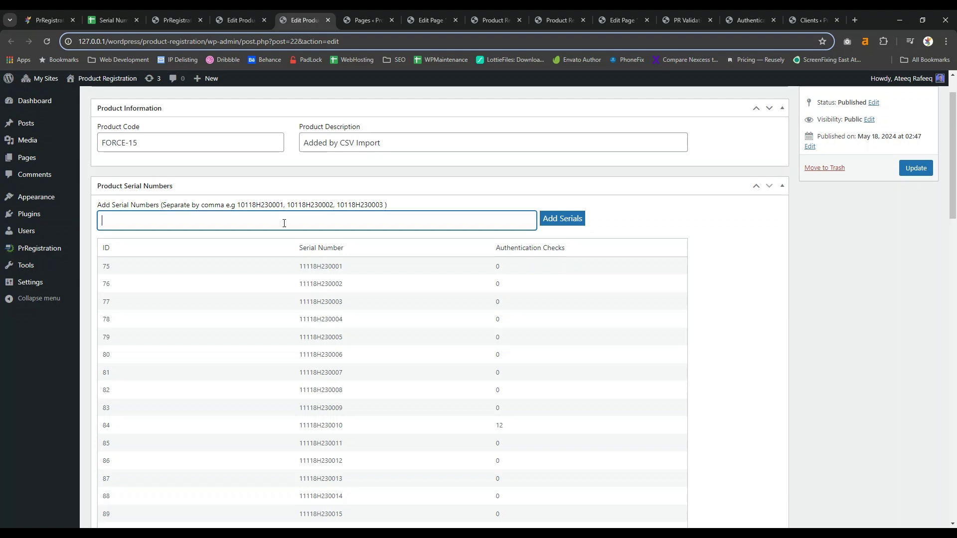
text(12112121)
key(ctrl+a)
key(BackSpace)
key(ctrl+v)
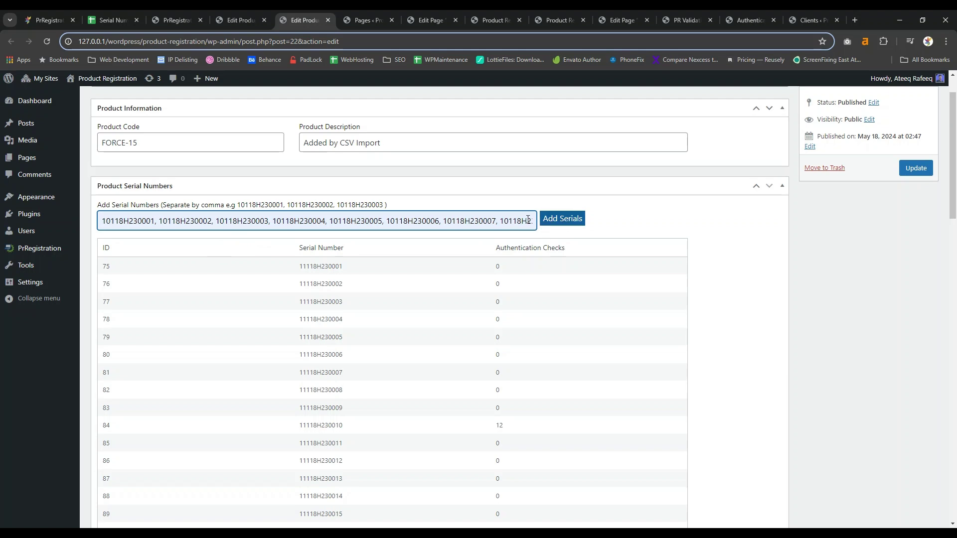
scroll(311, 188, up, 1)
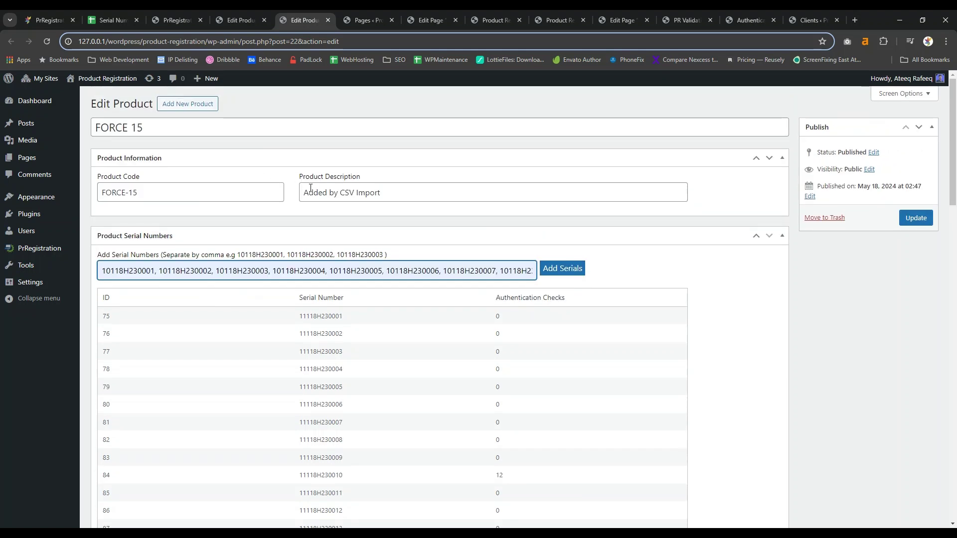
click(373, 22)
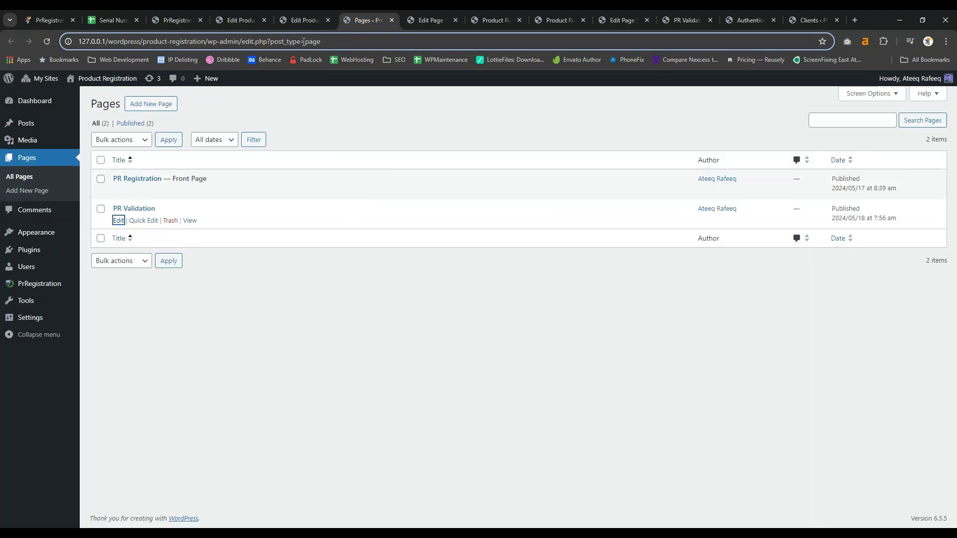
Highlight the [product_registration] and product authentication shortcodes on the plugin page.
click(247, 23)
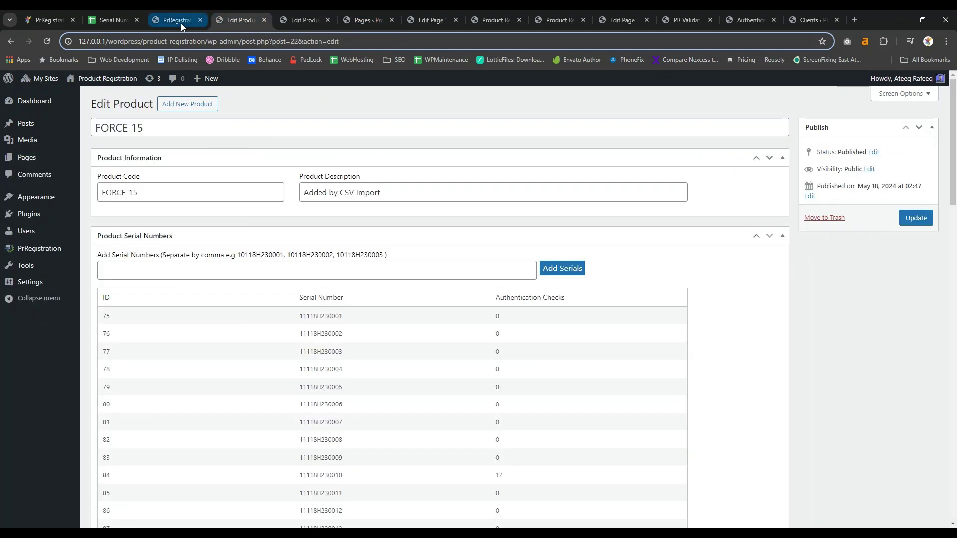
drag(181, 23, 309, 23)
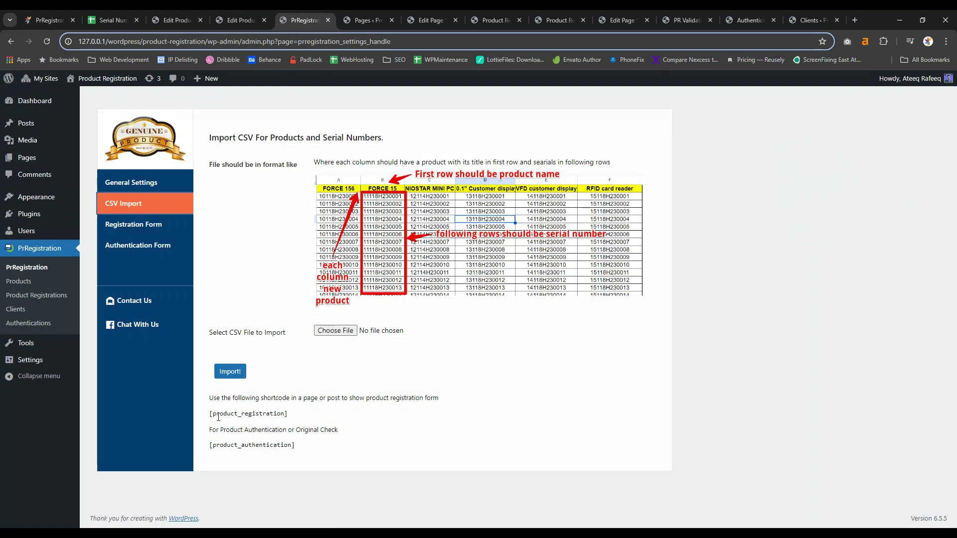
drag(210, 415, 306, 412)
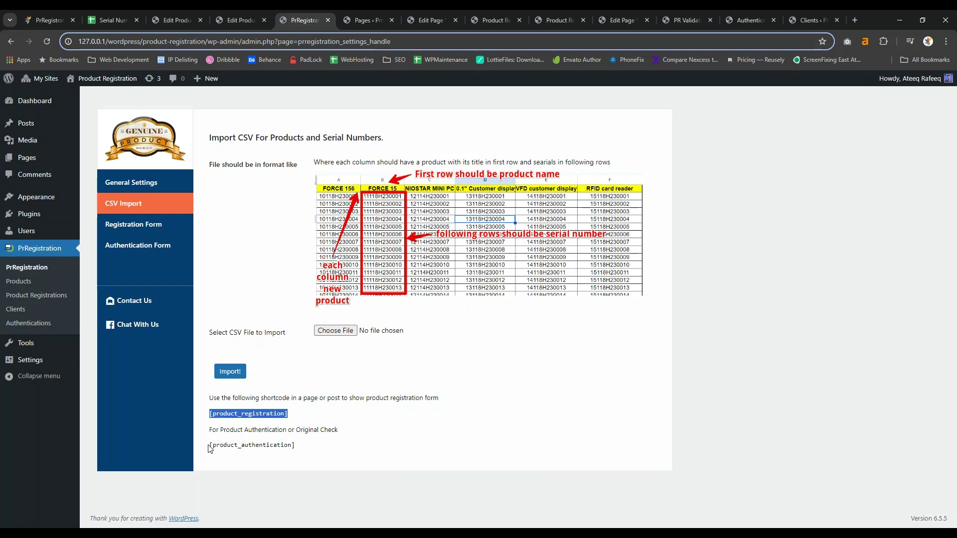
drag(210, 445, 335, 448)
Check the product_registration shortcode block on the PR Registration page, then view the live form.
click(369, 18)
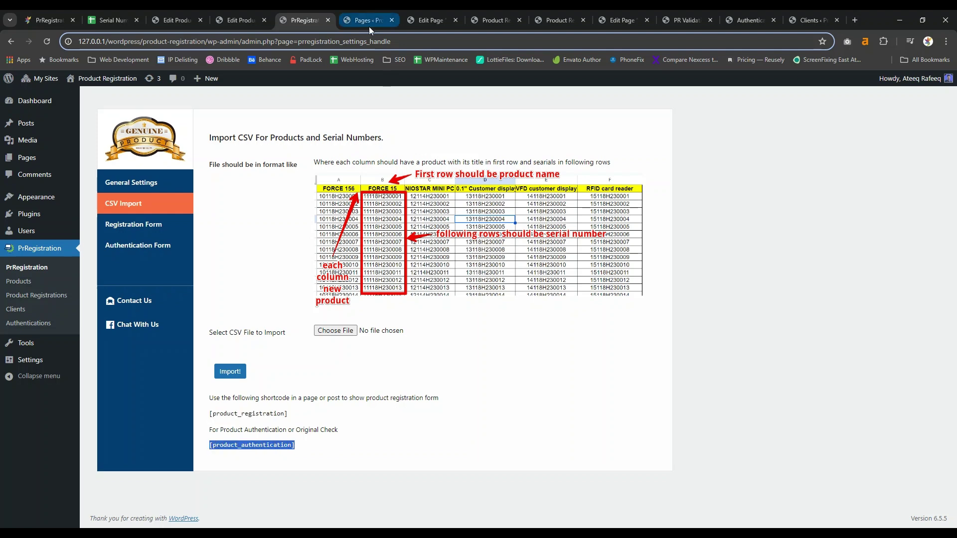
double_click(103, 99)
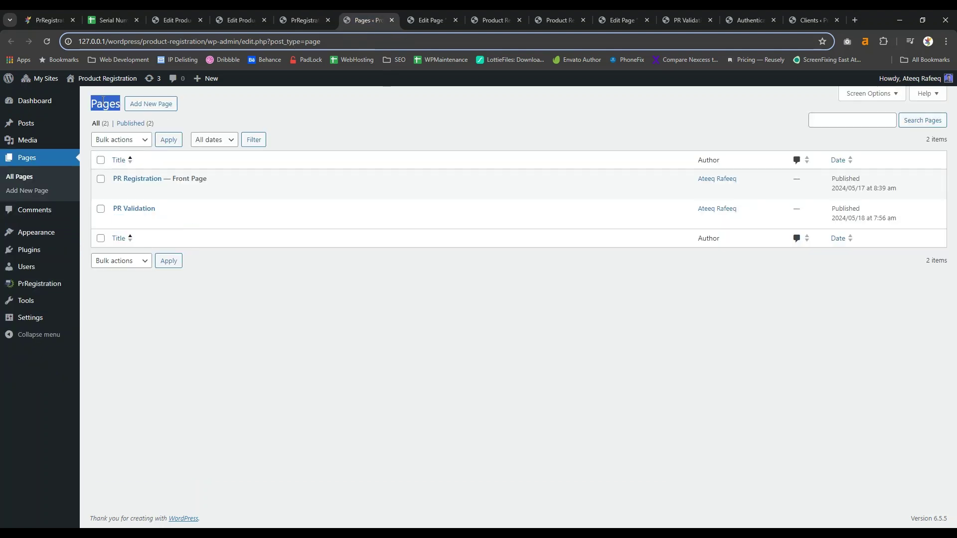
click(393, 20)
click(219, 291)
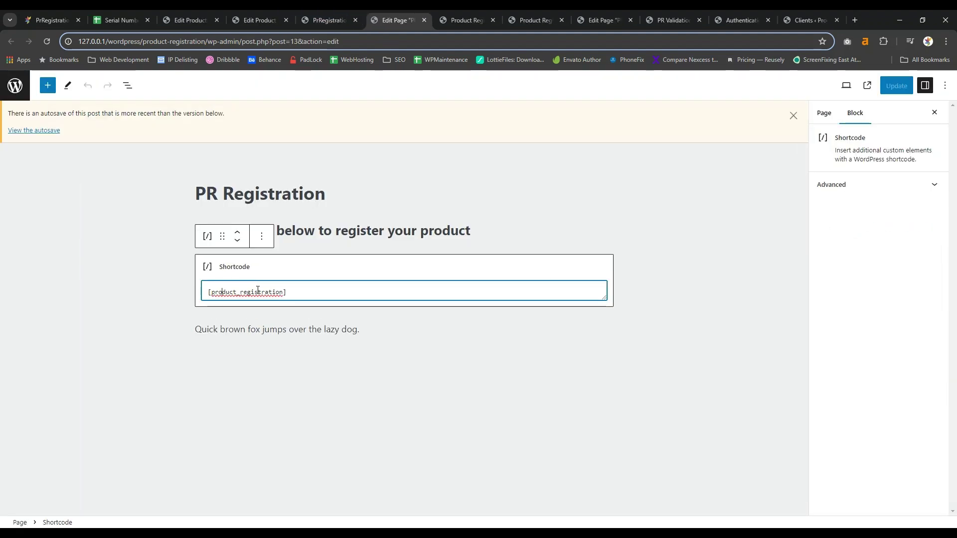
double_click(258, 291)
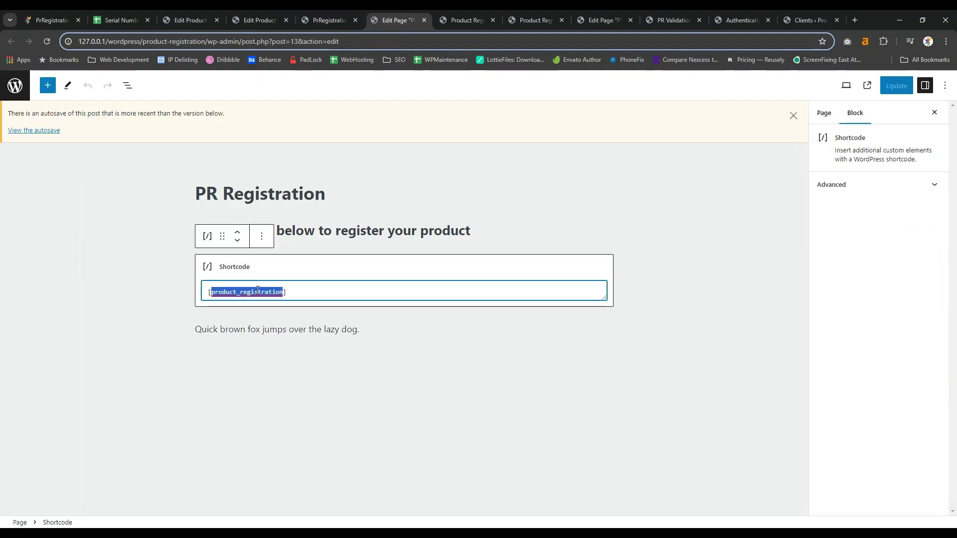
click(450, 20)
Autofill the customer's first and last name, e-mail address and phone number.
scroll(492, 315, down, 3)
scroll(523, 316, down, 1)
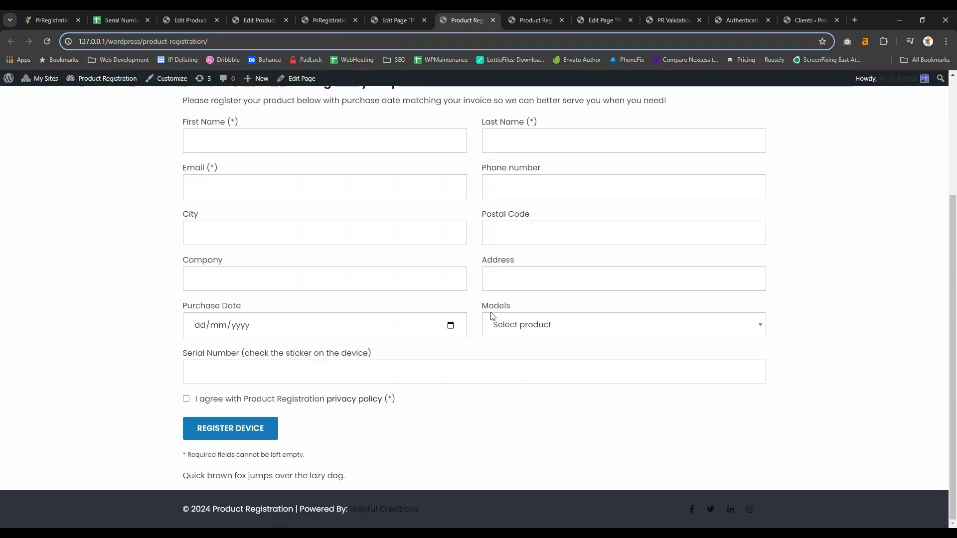
scroll(328, 242, up, 1)
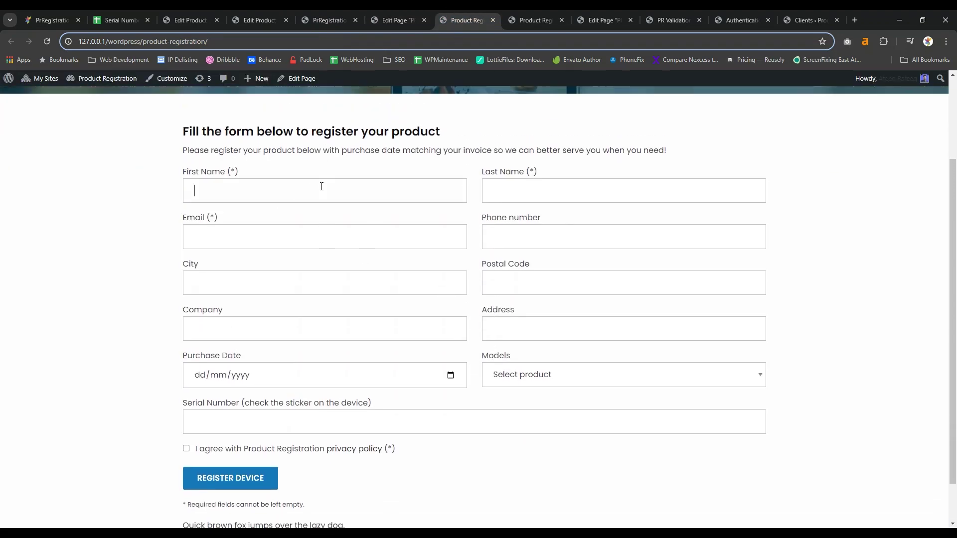
click(255, 225)
click(633, 190)
click(556, 224)
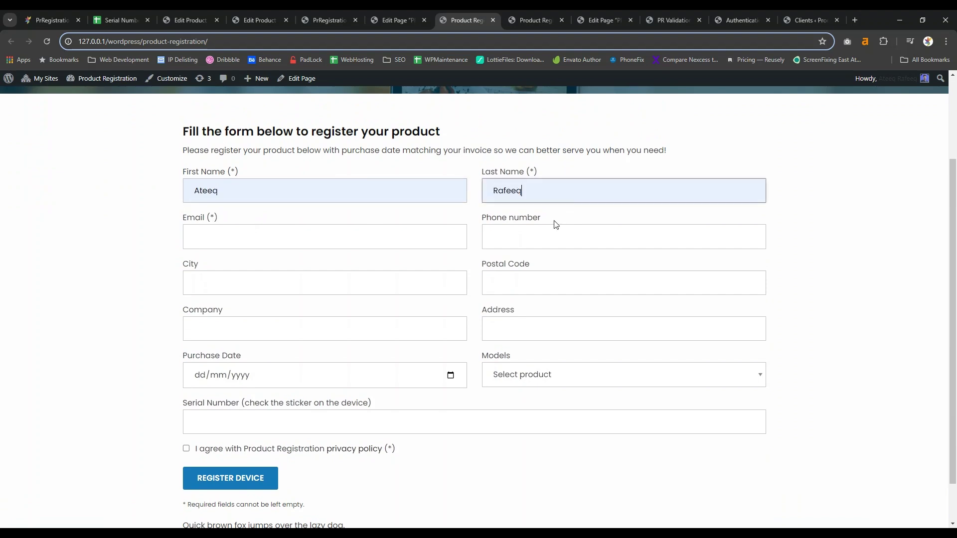
click(309, 238)
click(273, 298)
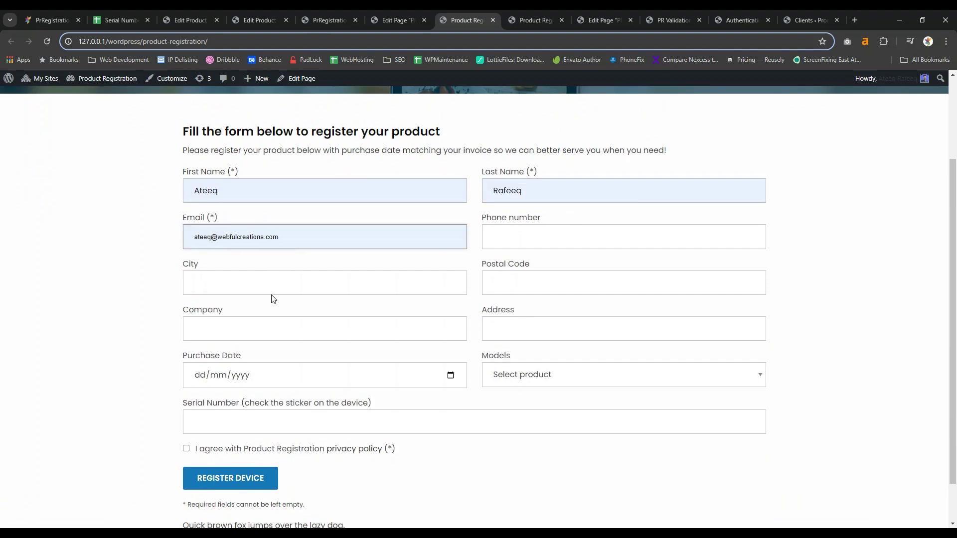
click(555, 243)
click(556, 265)
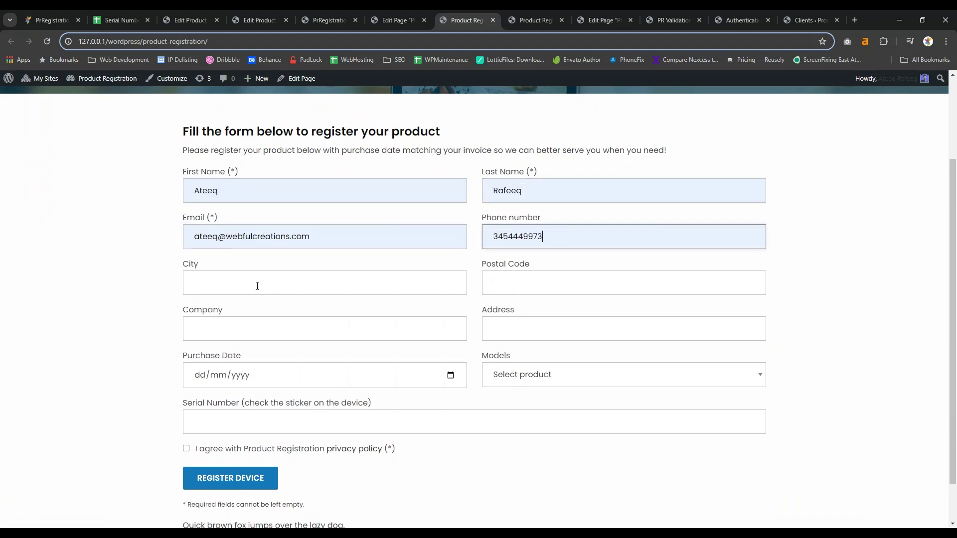
Autofill the customer's city, postal code, company name and address.
click(258, 286)
click(243, 316)
click(545, 278)
click(558, 309)
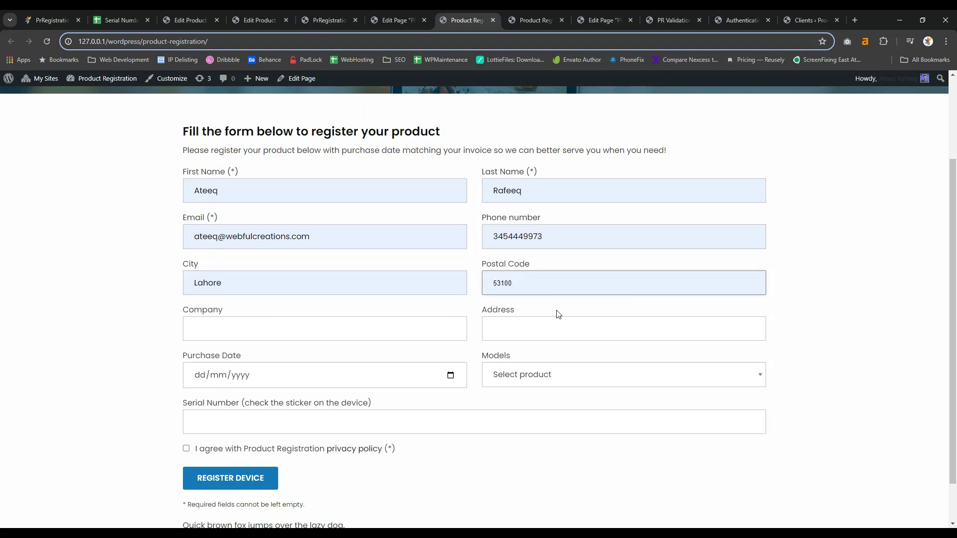
click(277, 330)
click(262, 360)
click(530, 330)
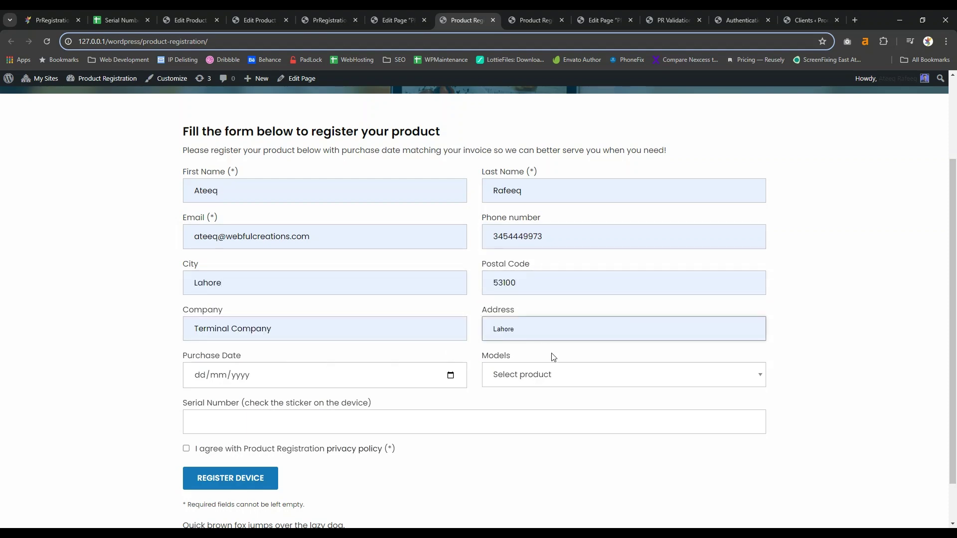
click(543, 353)
Enter purchase date 28/06/2024 and choose the FORCE 15 model.
click(294, 383)
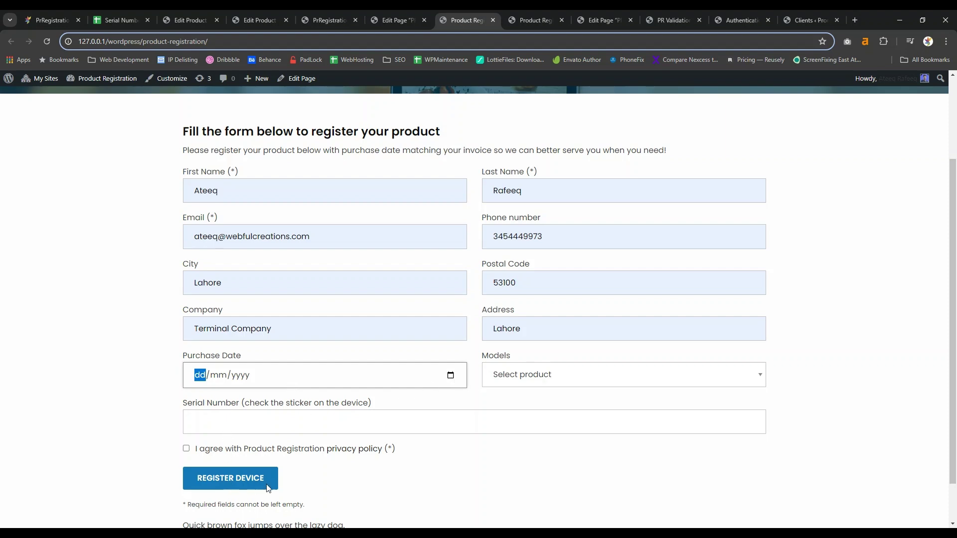
text(28062024)
click(587, 380)
click(537, 426)
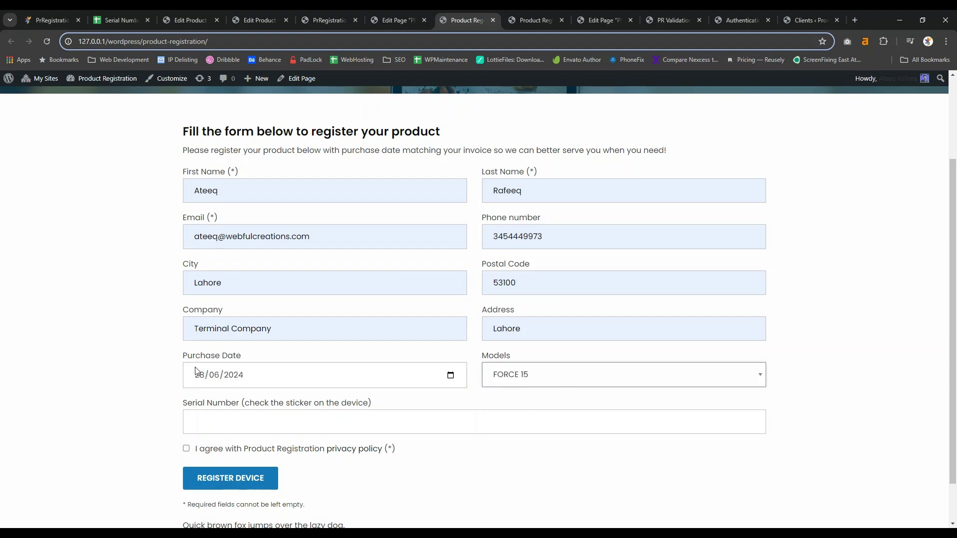
click(189, 355)
drag(188, 355, 392, 377)
double_click(496, 360)
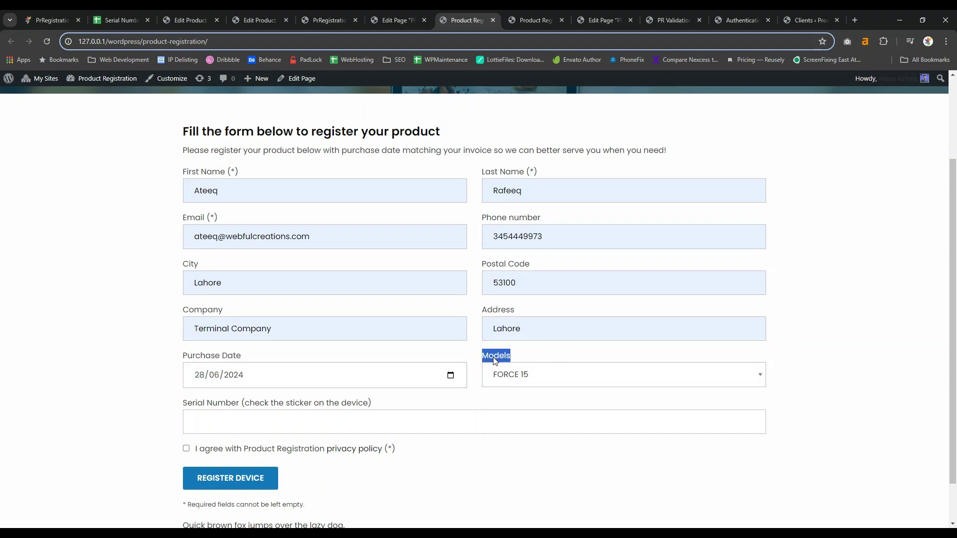
click(319, 22)
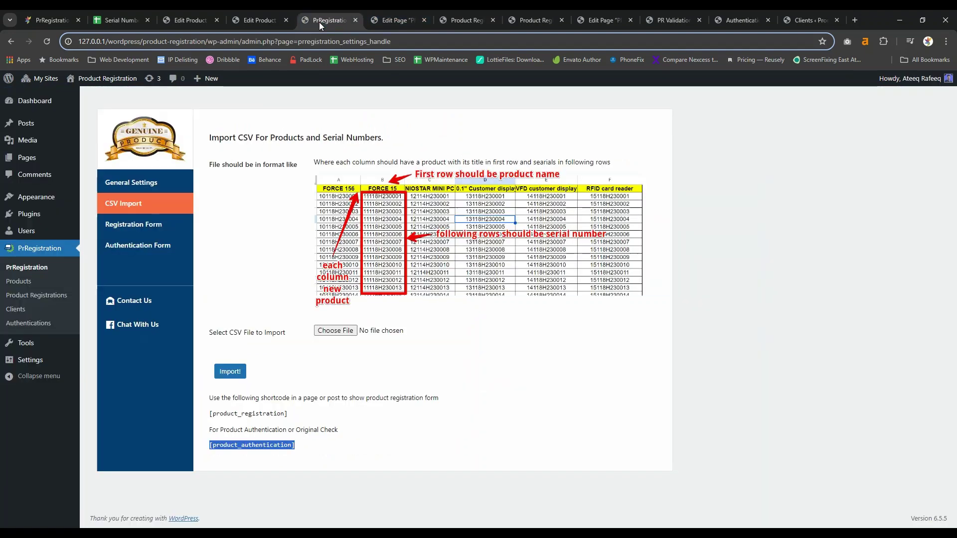
click(151, 222)
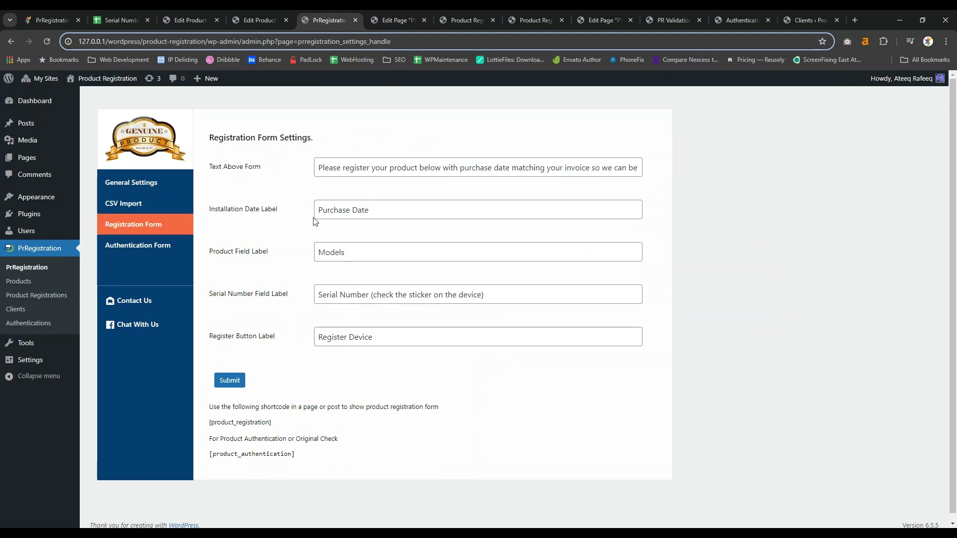
triple_click(355, 213)
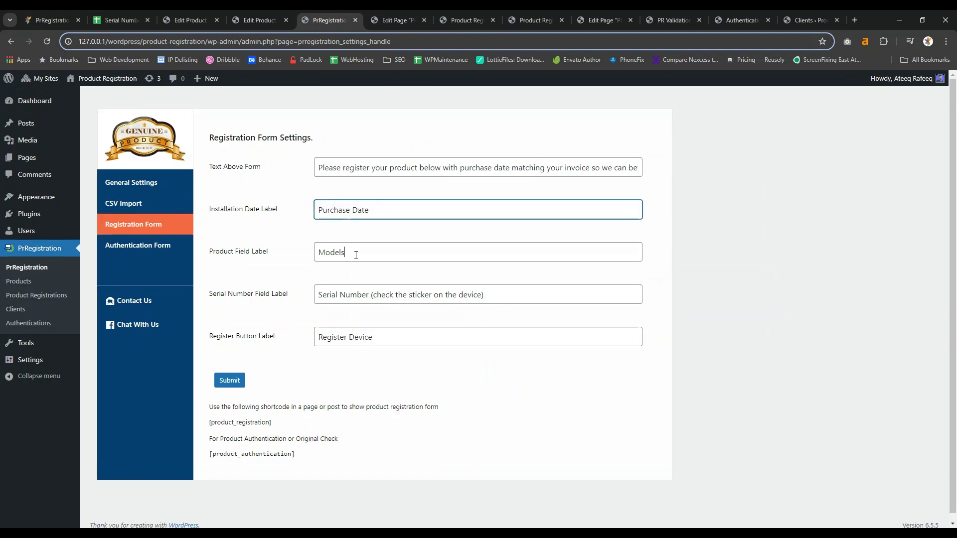
triple_click(357, 250)
click(459, 20)
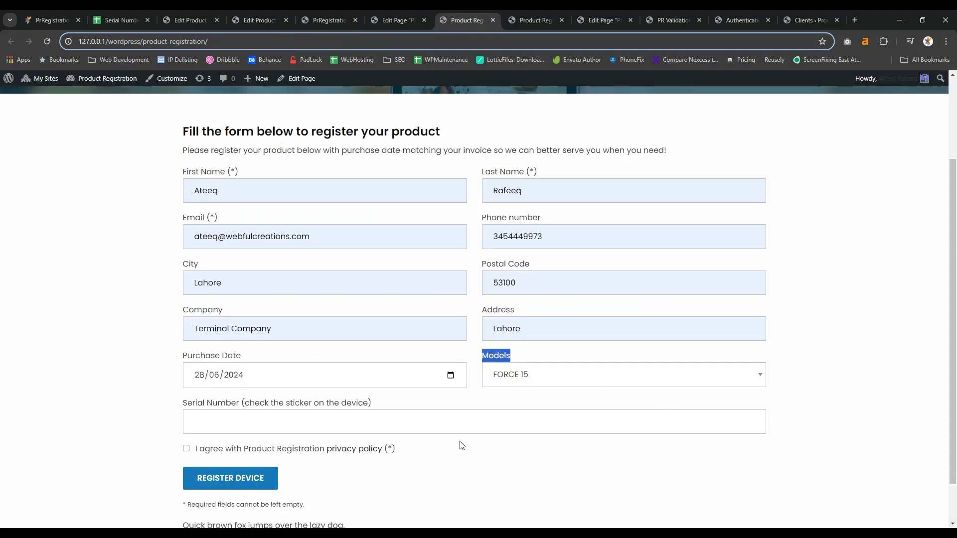
click(348, 432)
text(456454654654654)
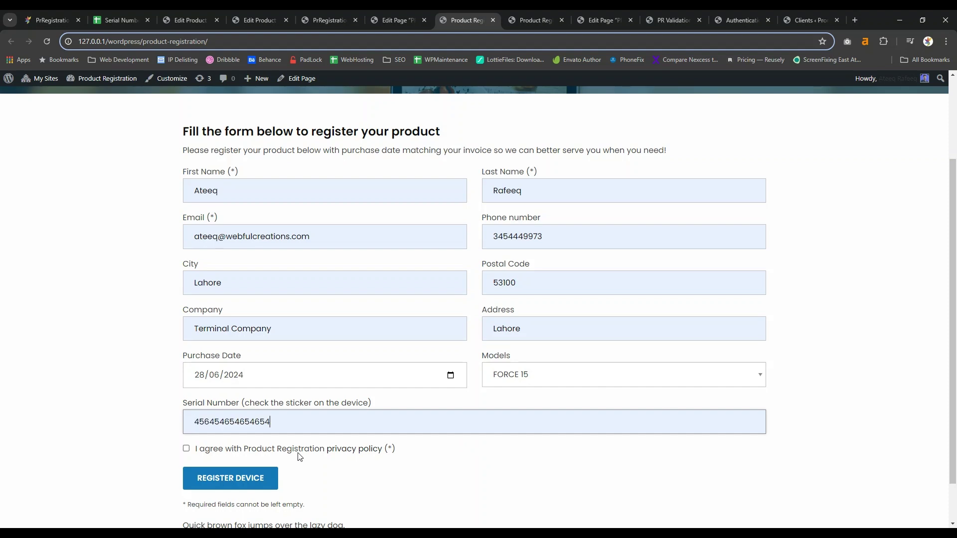
double_click(223, 422)
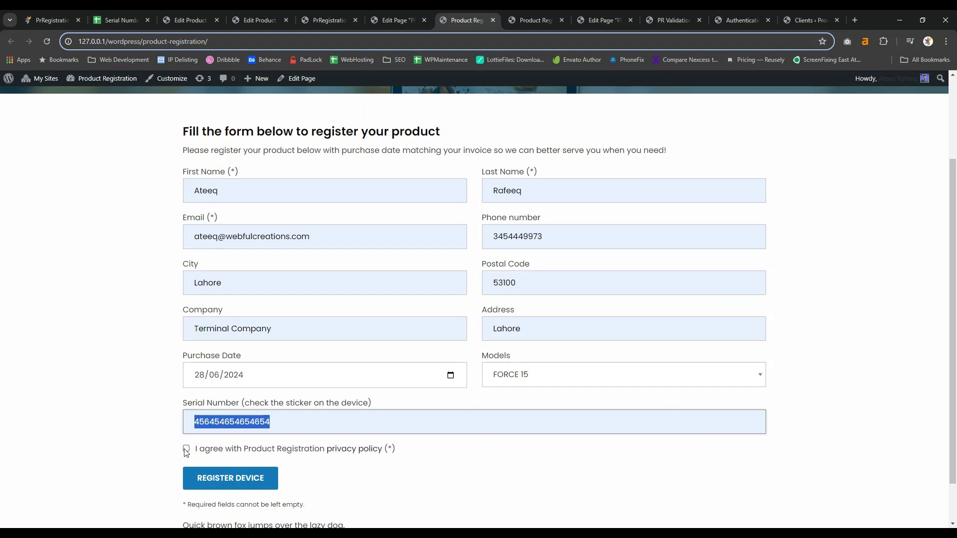
click(186, 449)
click(231, 479)
scroll(487, 376, down, 2)
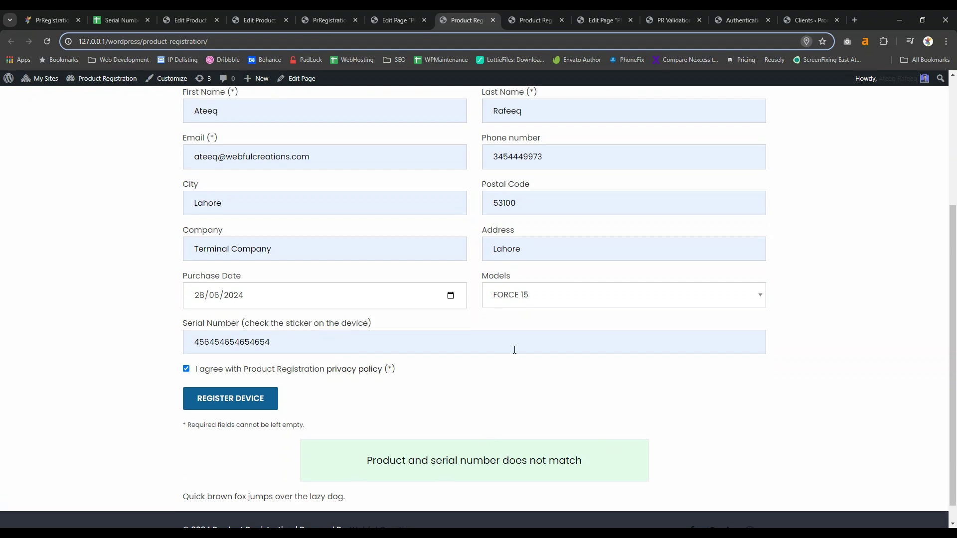
double_click(262, 342)
key(BackSpace)
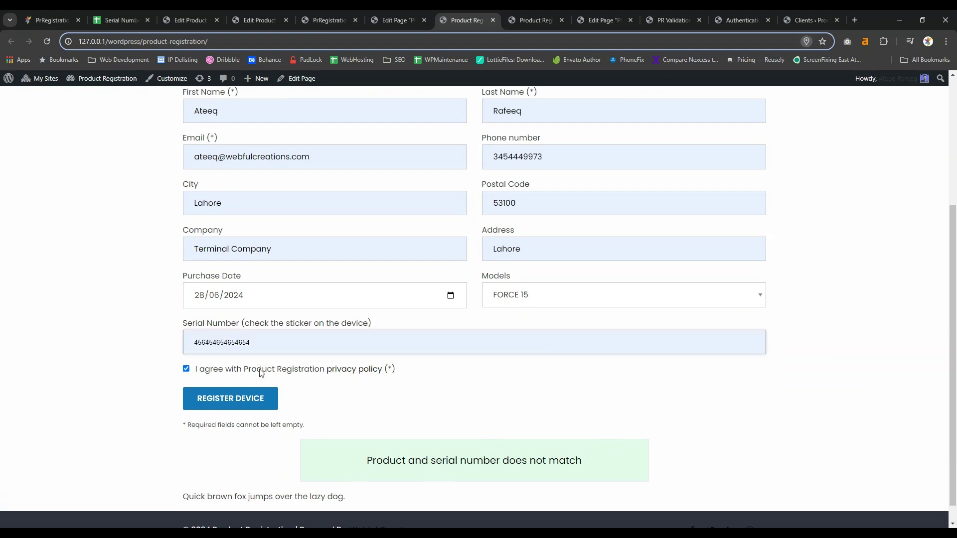
click(265, 382)
click(252, 397)
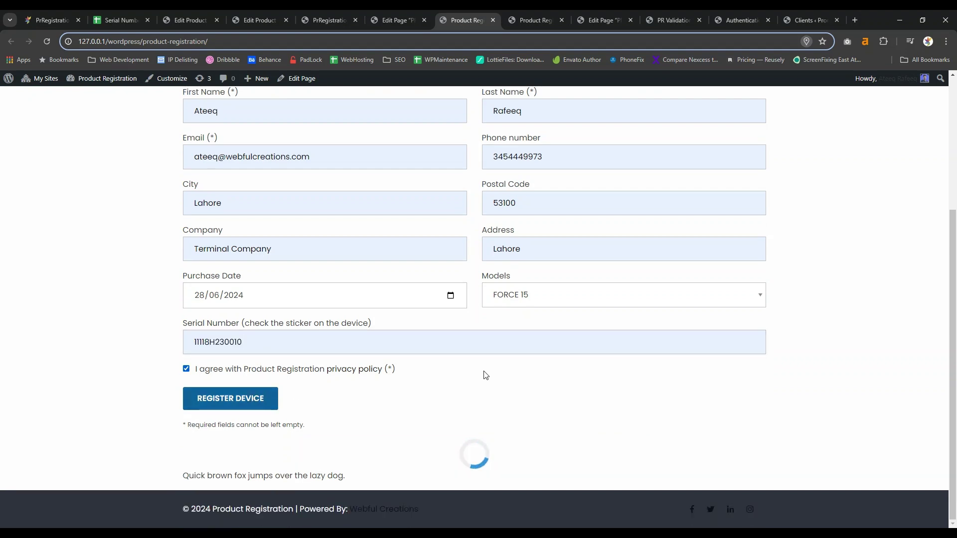
scroll(503, 428, down, 1)
scroll(500, 430, down, 1)
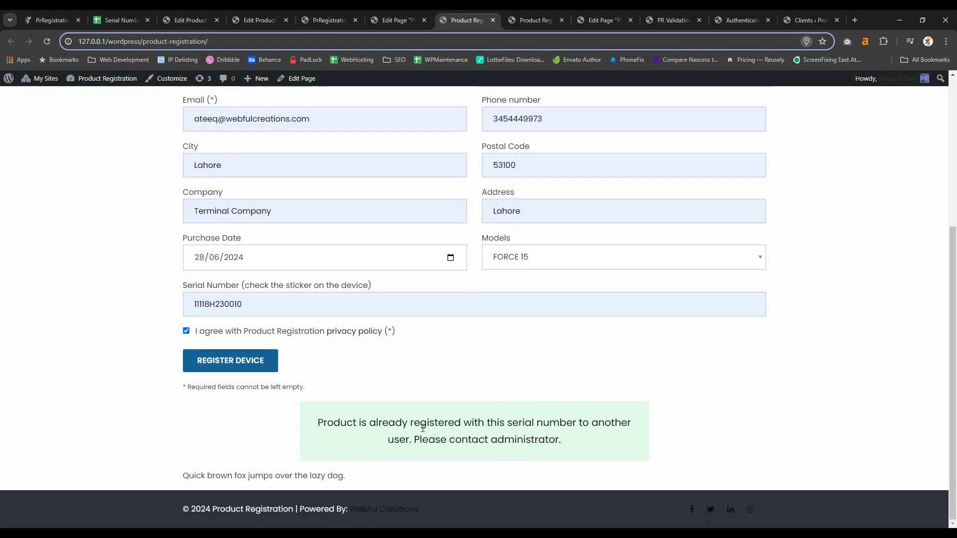
drag(359, 423, 598, 417)
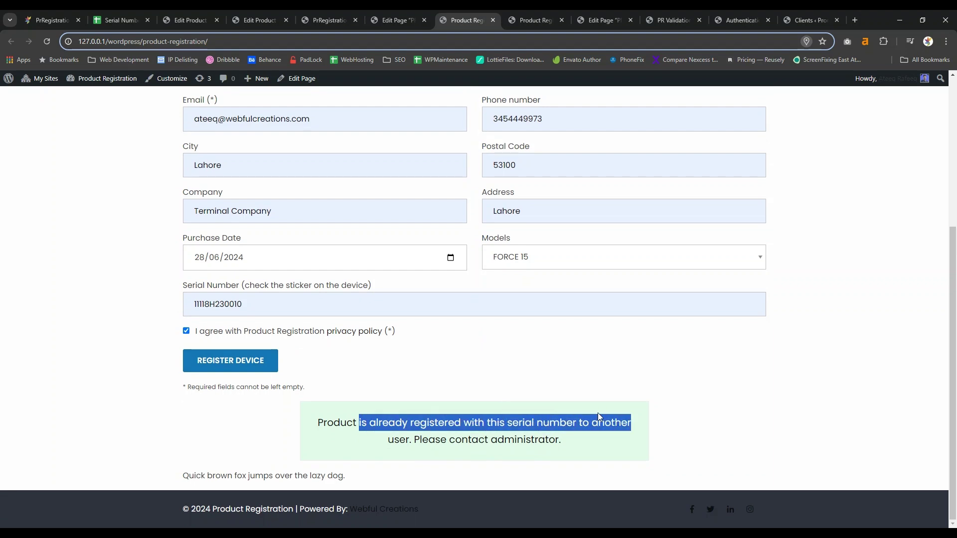
click(581, 381)
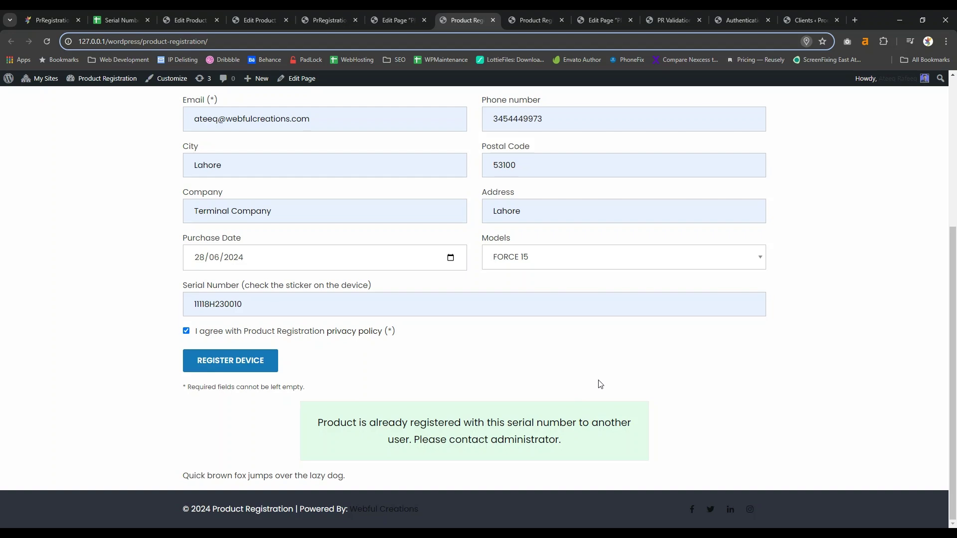
click(536, 20)
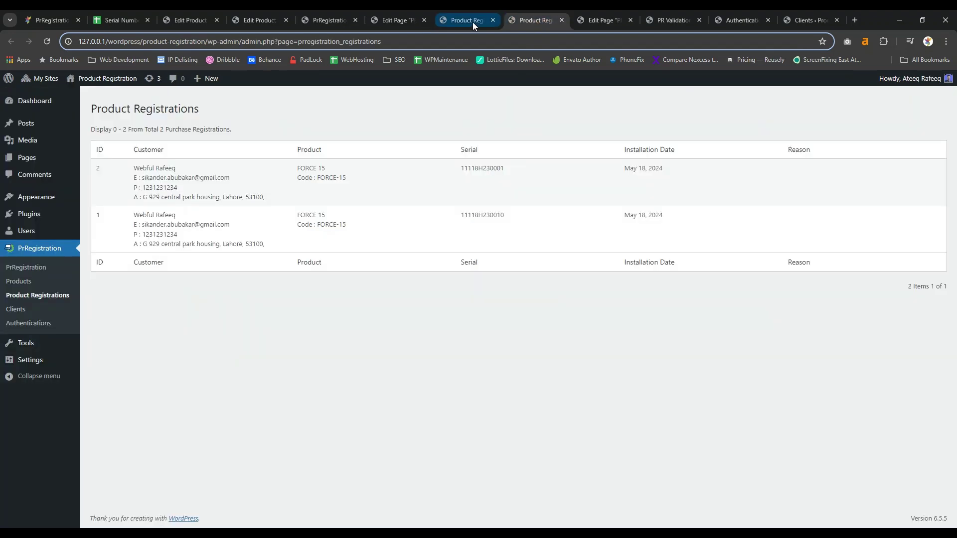
click(472, 21)
drag(353, 424, 559, 440)
click(534, 20)
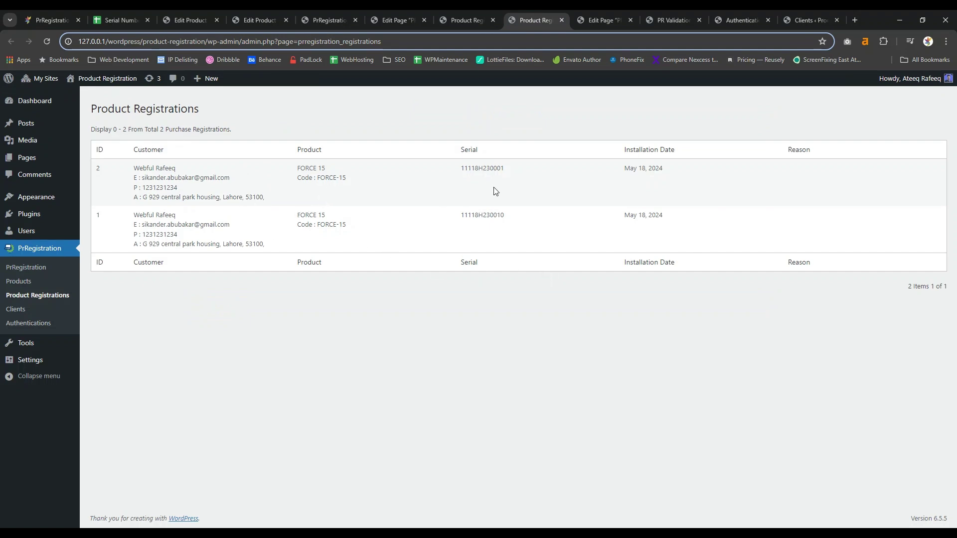
triple_click(311, 167)
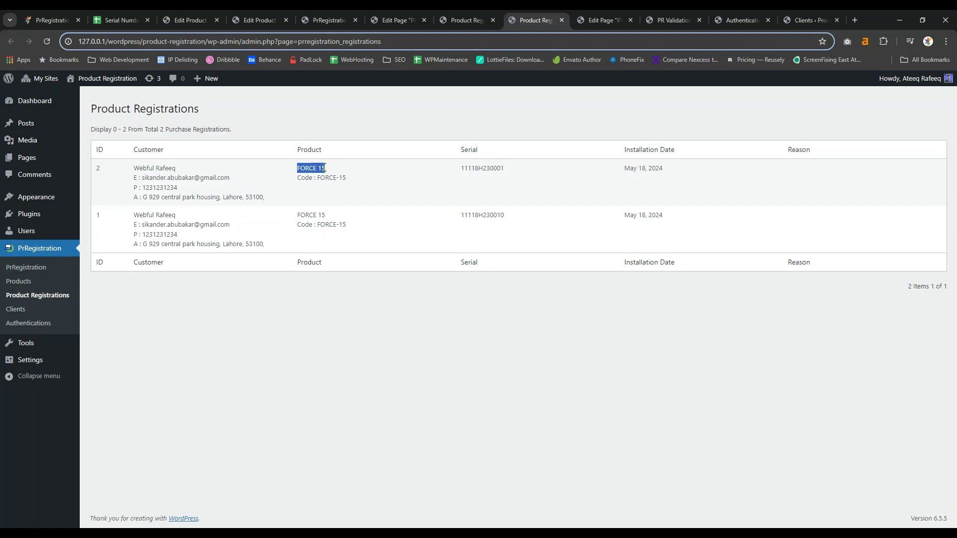
double_click(465, 168)
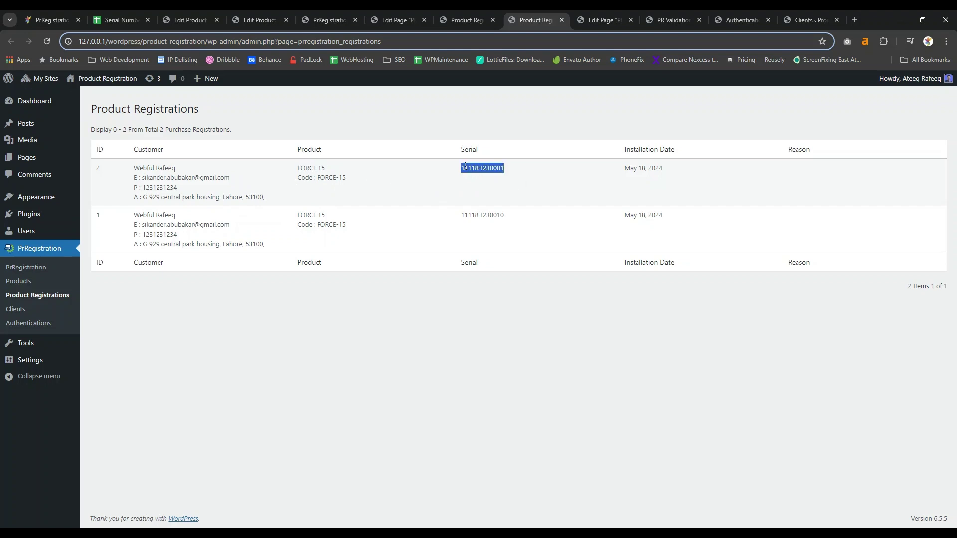
triple_click(635, 175)
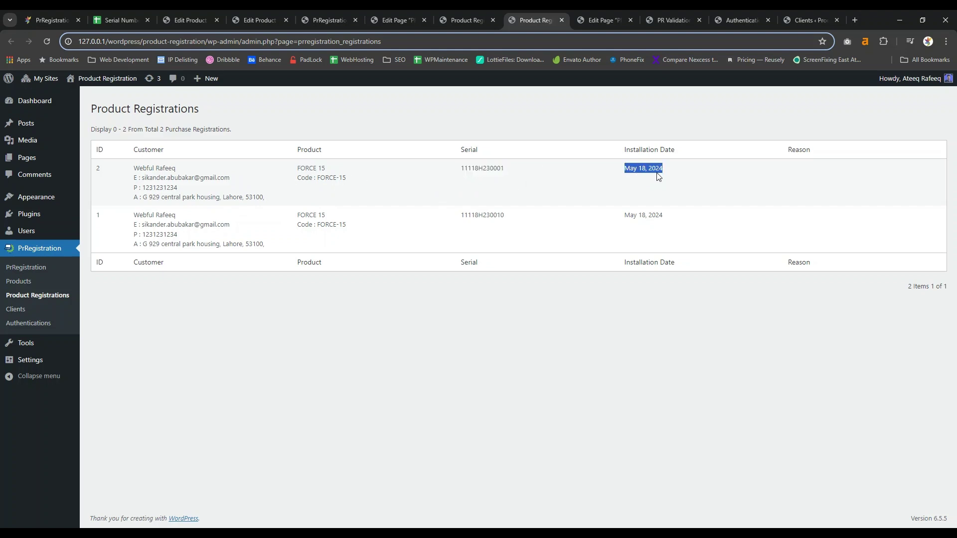
Inspect the PR Validation page's product_authentication shortcode and its front-end form.
click(582, 20)
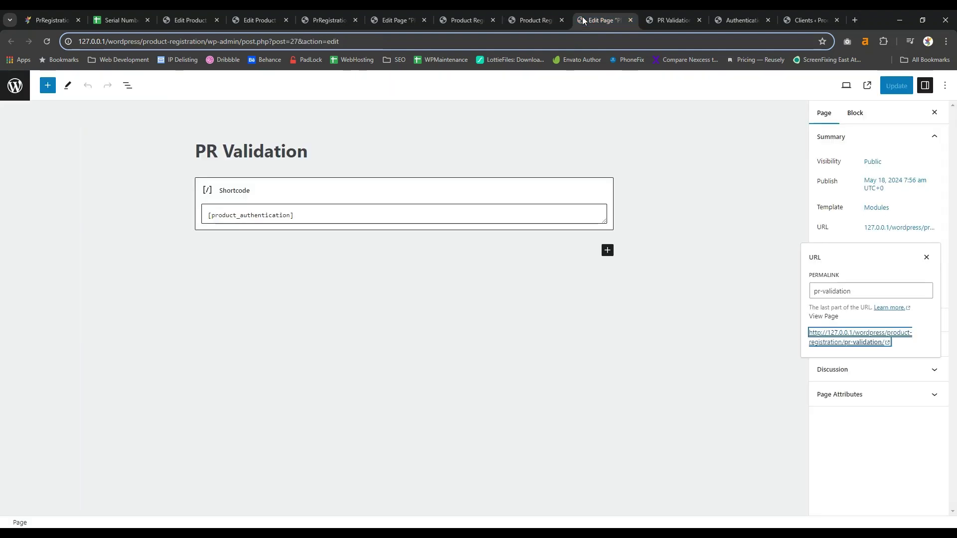
double_click(237, 216)
click(659, 20)
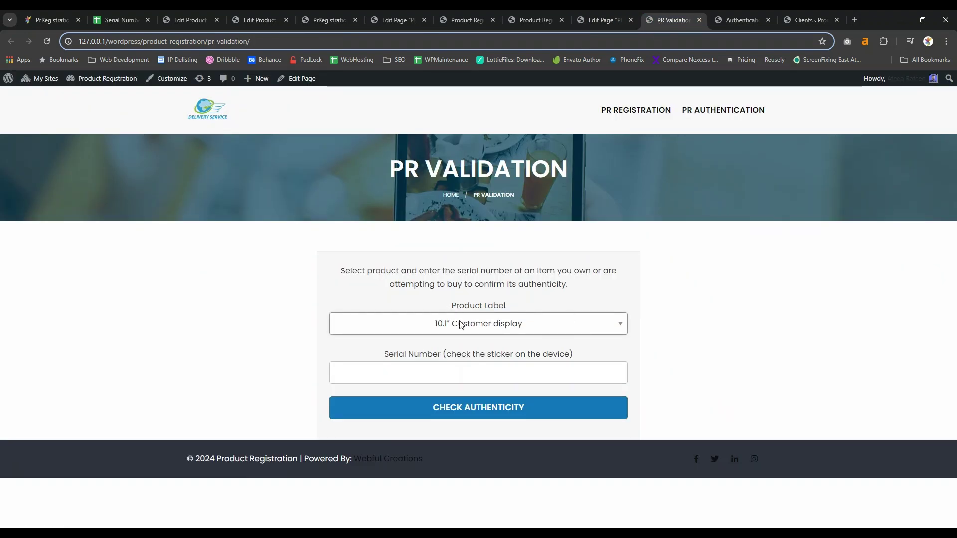
click(611, 24)
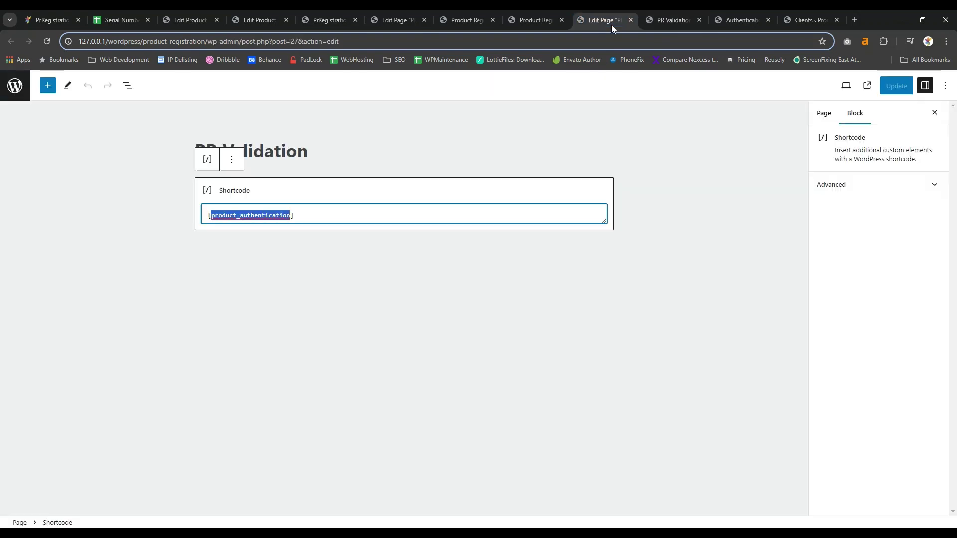
click(684, 20)
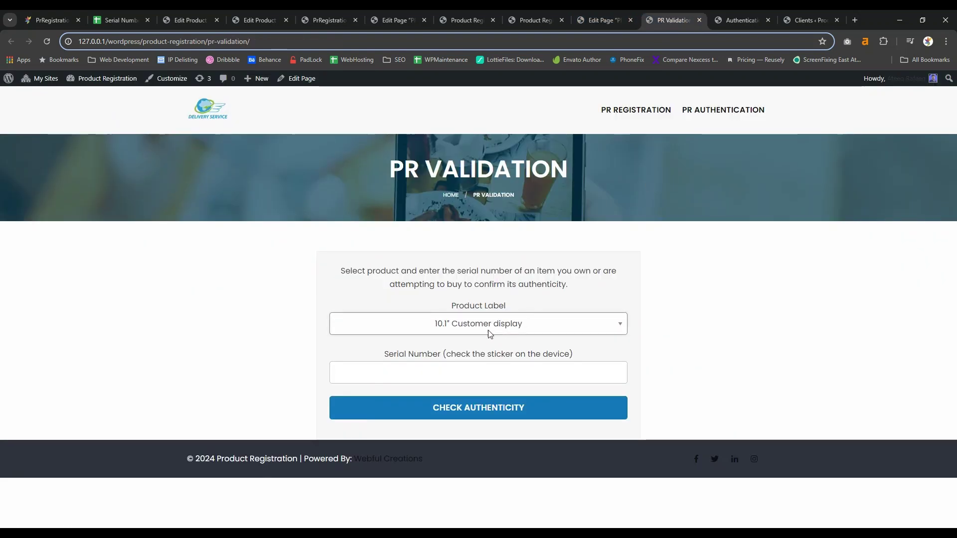
Check serial 11118H230010's authenticity, showing it genuine with 13 total queries.
click(480, 379)
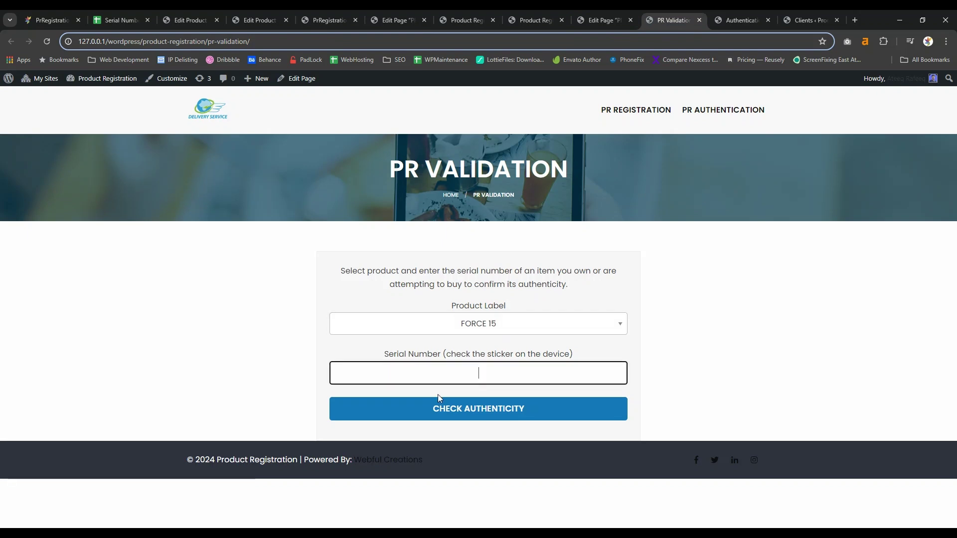
click(437, 394)
click(508, 403)
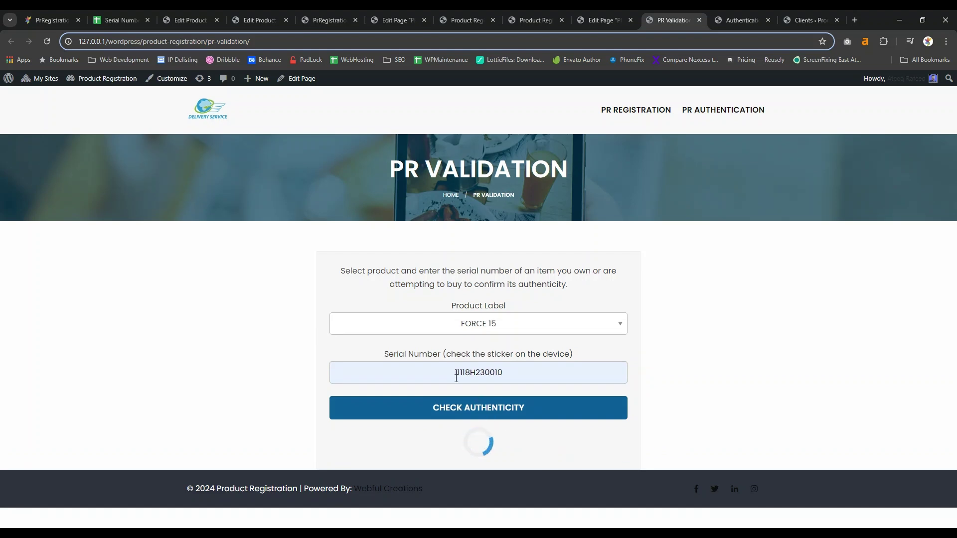
key(shift+Tab)
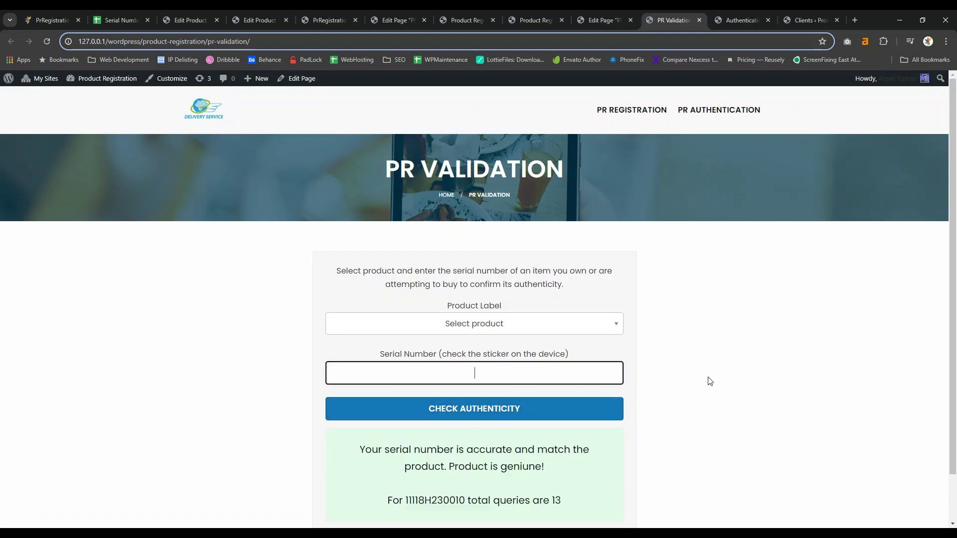
scroll(710, 381, down, 1)
drag(559, 450, 402, 447)
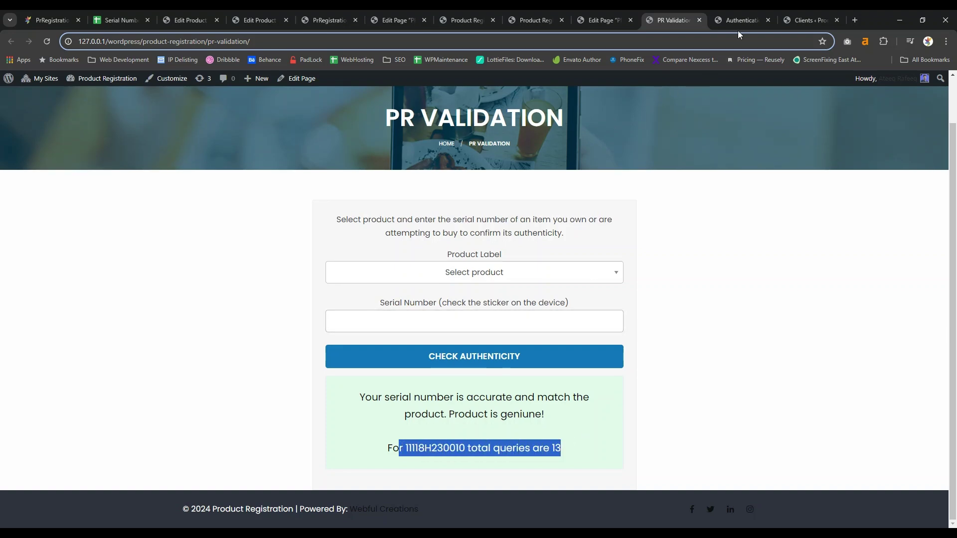
Reload the Authentication Checks log and review row 15's product, serial, IP and city.
click(745, 20)
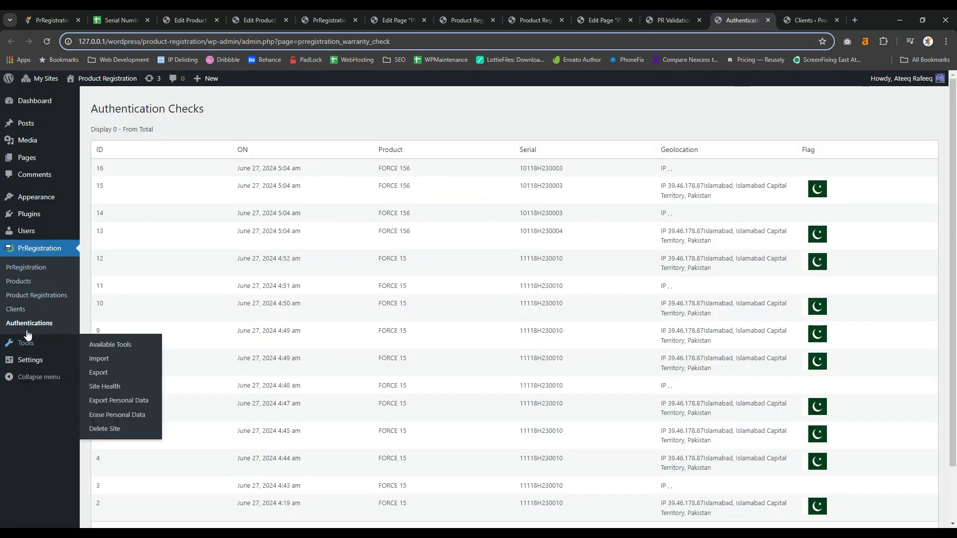
click(27, 324)
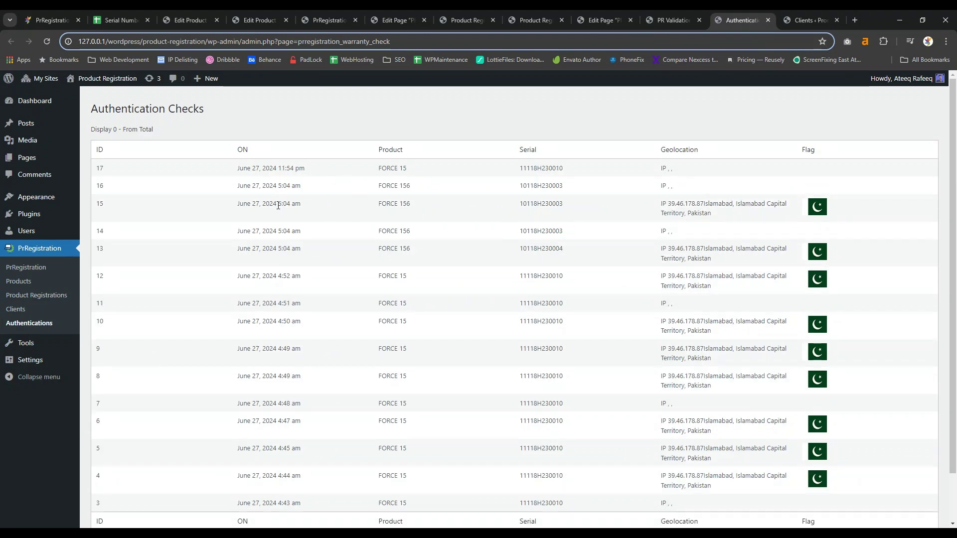
triple_click(397, 204)
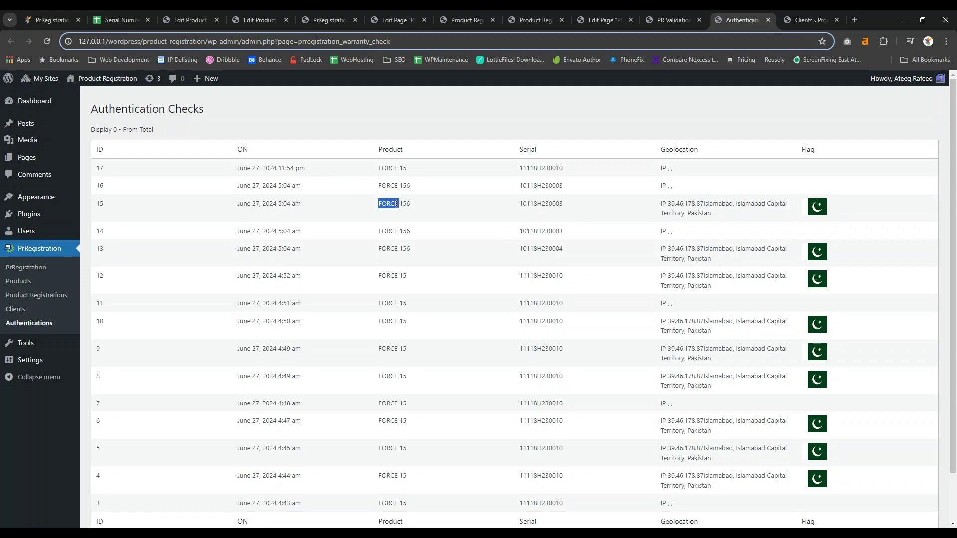
click(521, 204)
double_click(522, 204)
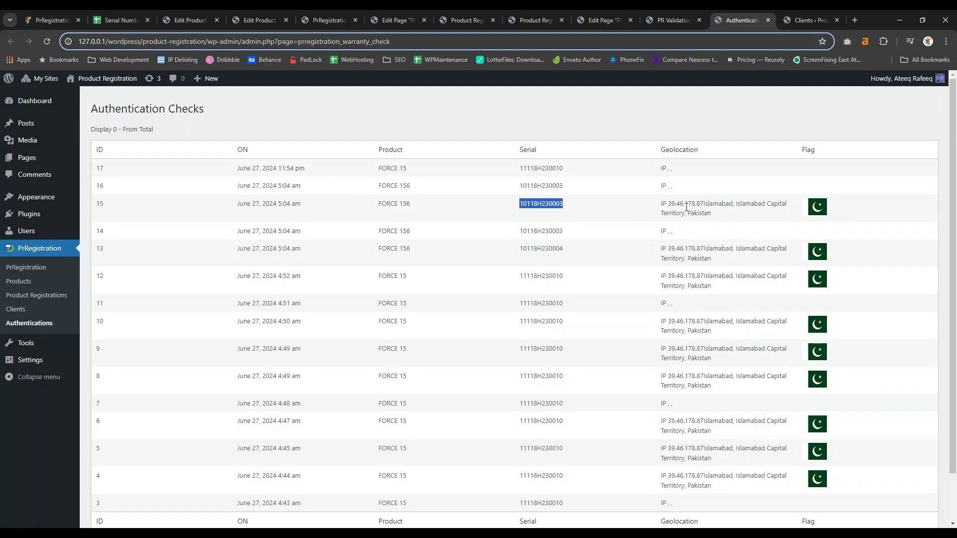
drag(661, 203, 701, 212)
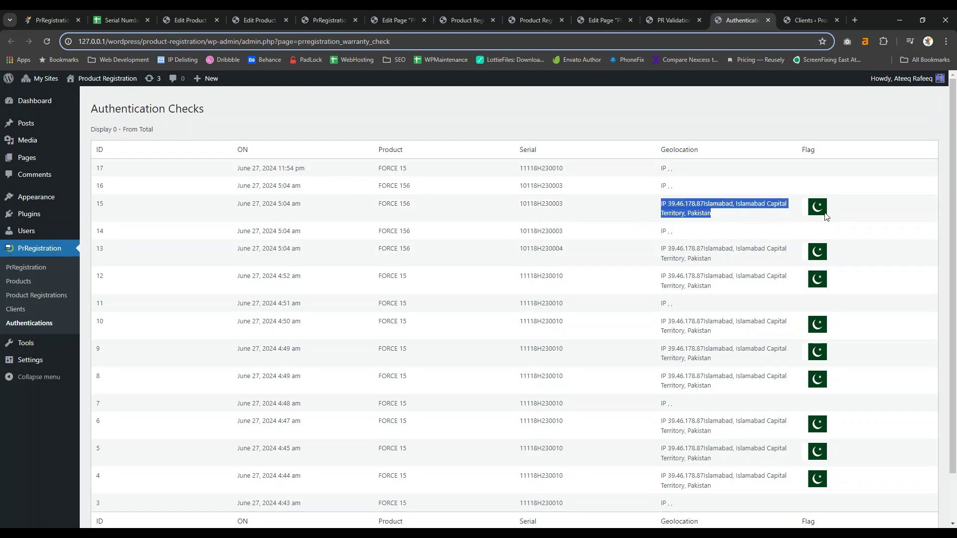
click(736, 213)
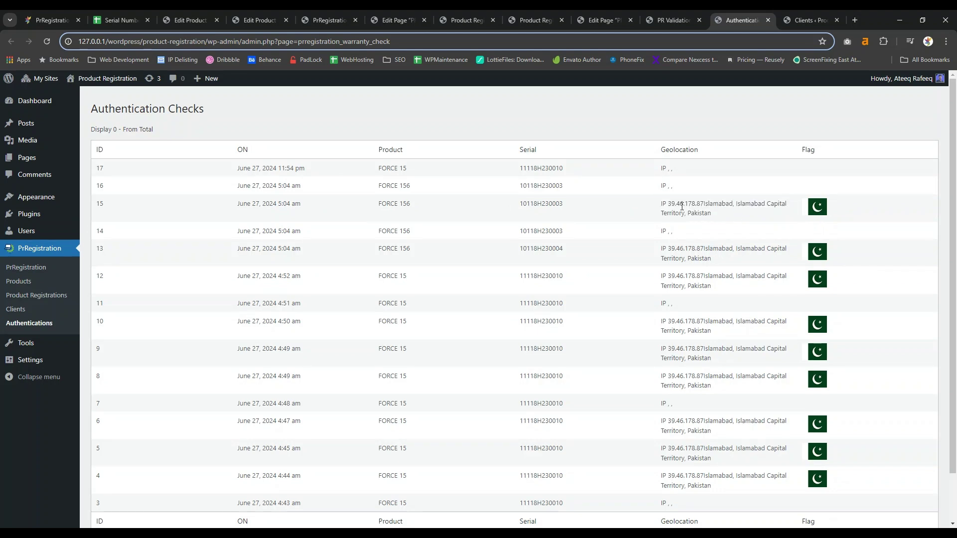
drag(668, 204, 718, 206)
double_click(751, 204)
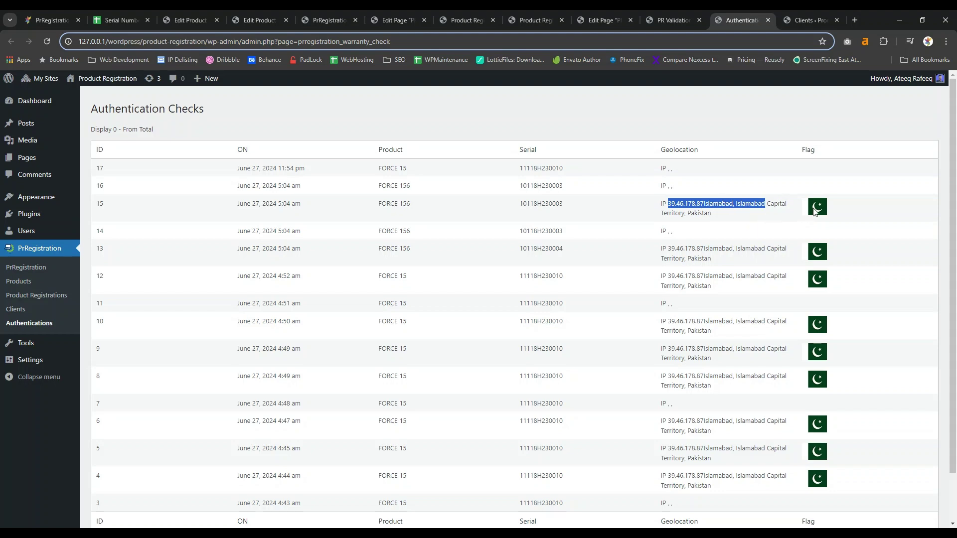
click(803, 26)
click(279, 272)
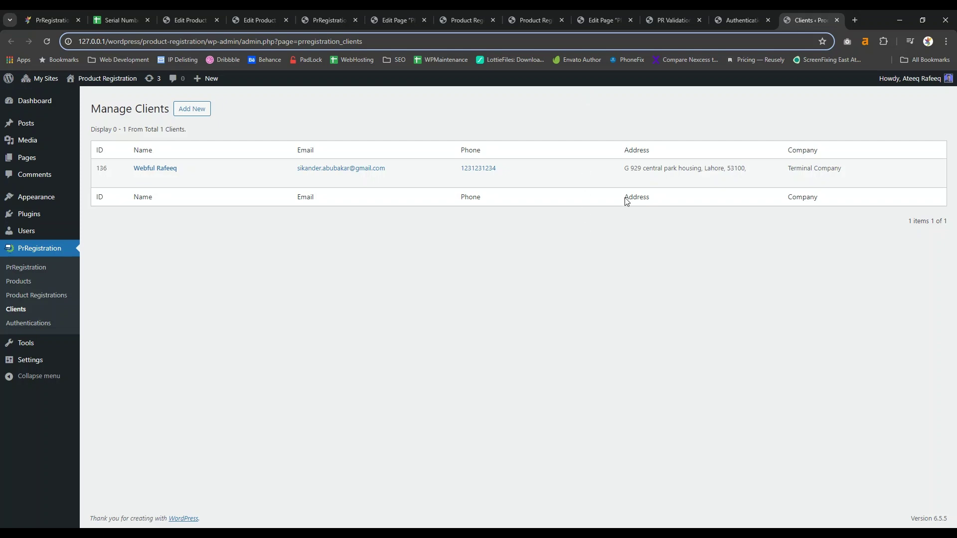
click(737, 22)
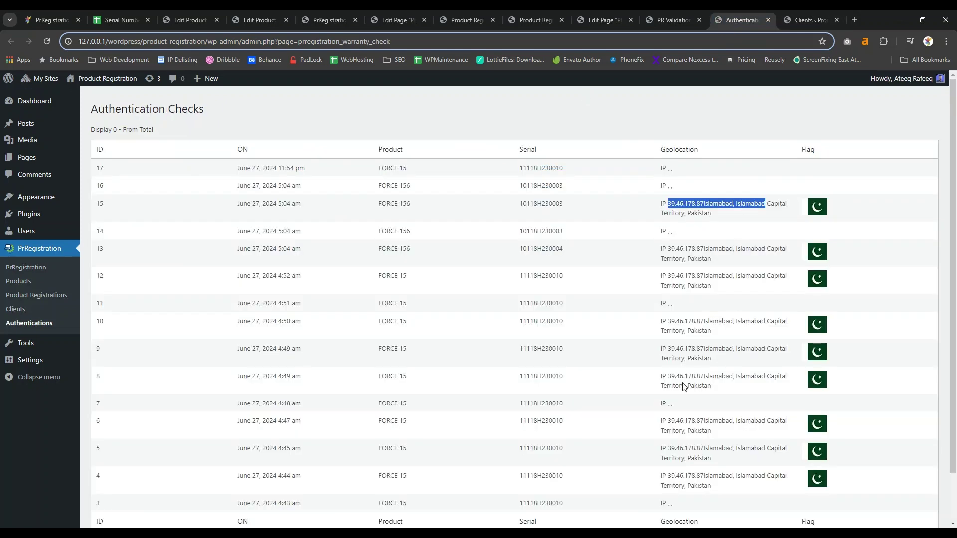